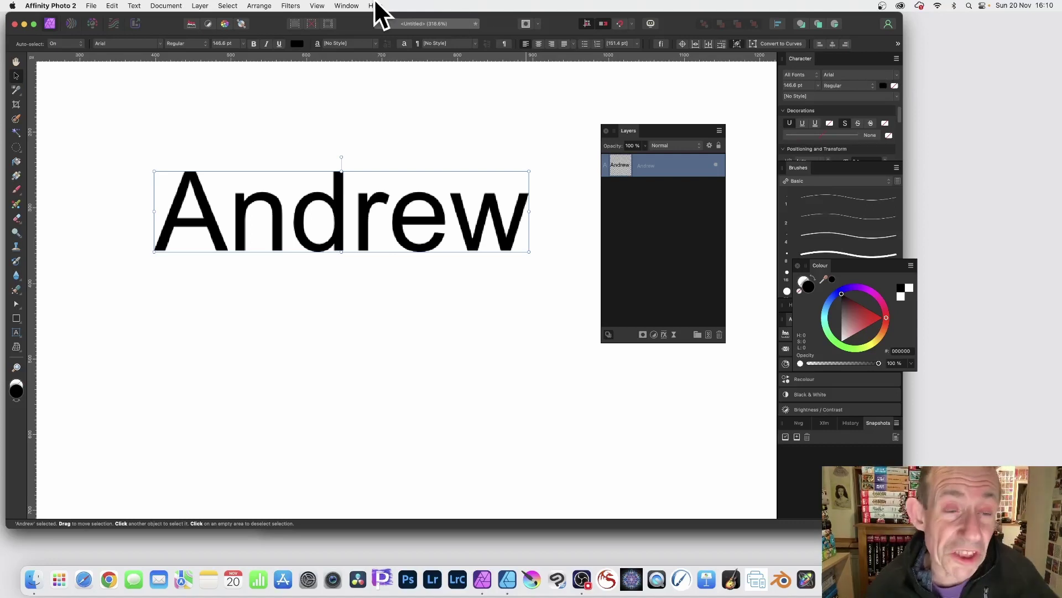
# Step: Look over the Distort live filter options, then send the Andrew document to Affinity Designer 2
pyautogui.click(202, 5)
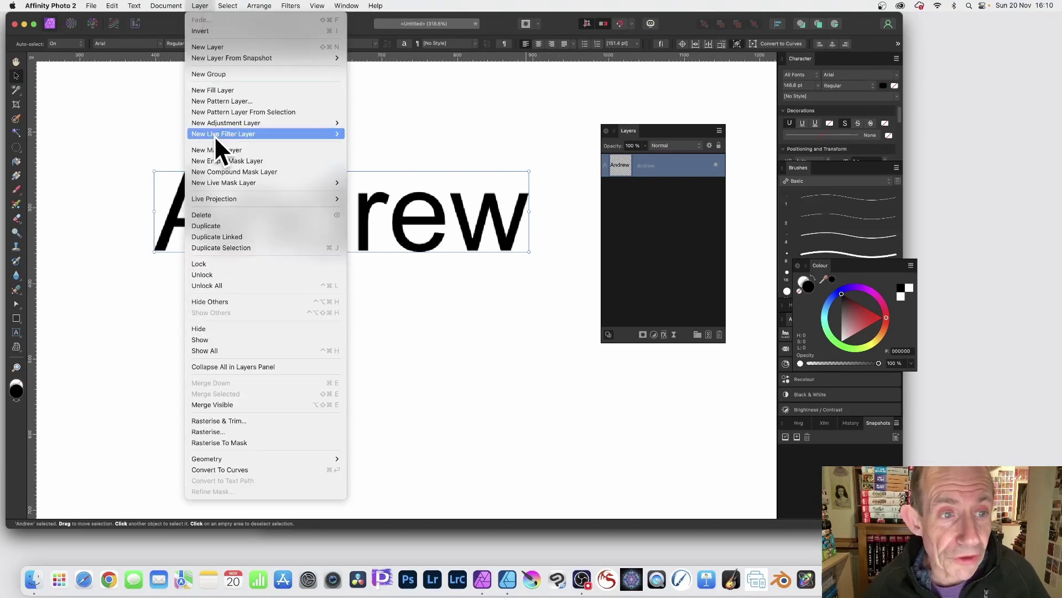
pyautogui.moveTo(218, 135)
pyautogui.moveTo(382, 155)
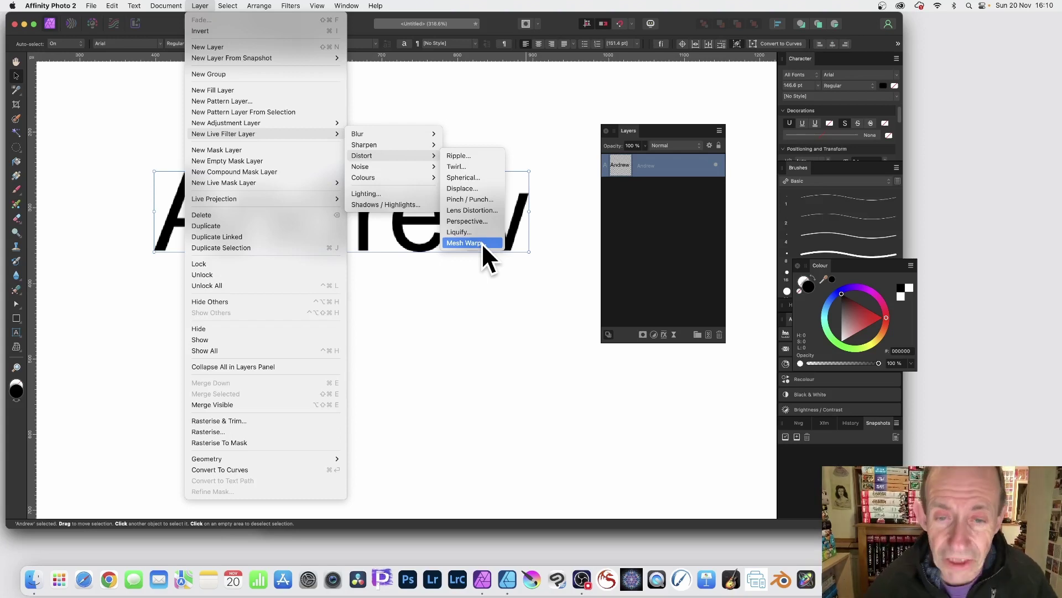
pyautogui.click(559, 22)
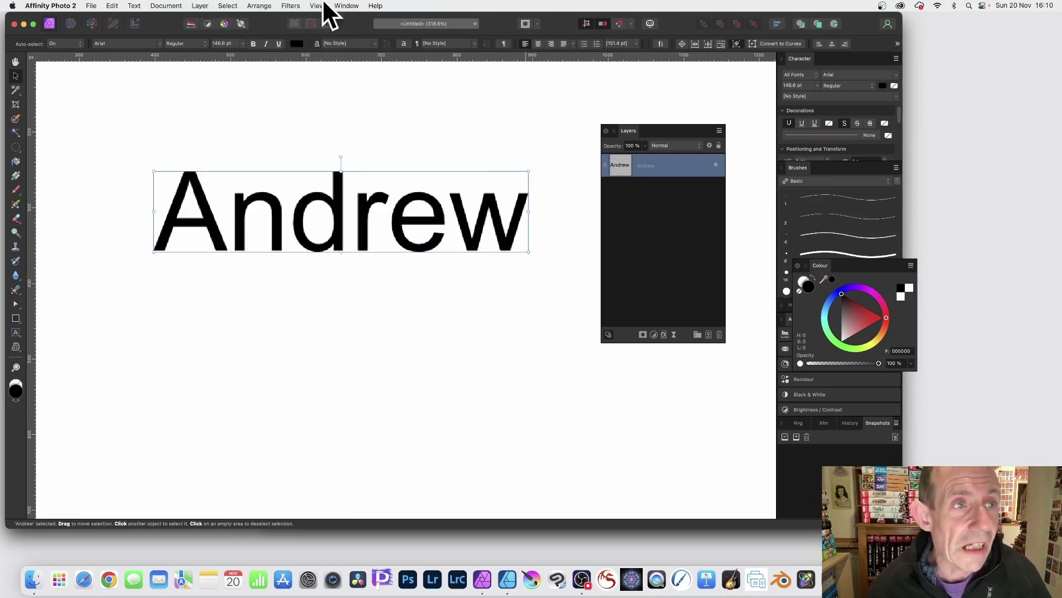
pyautogui.click(92, 6)
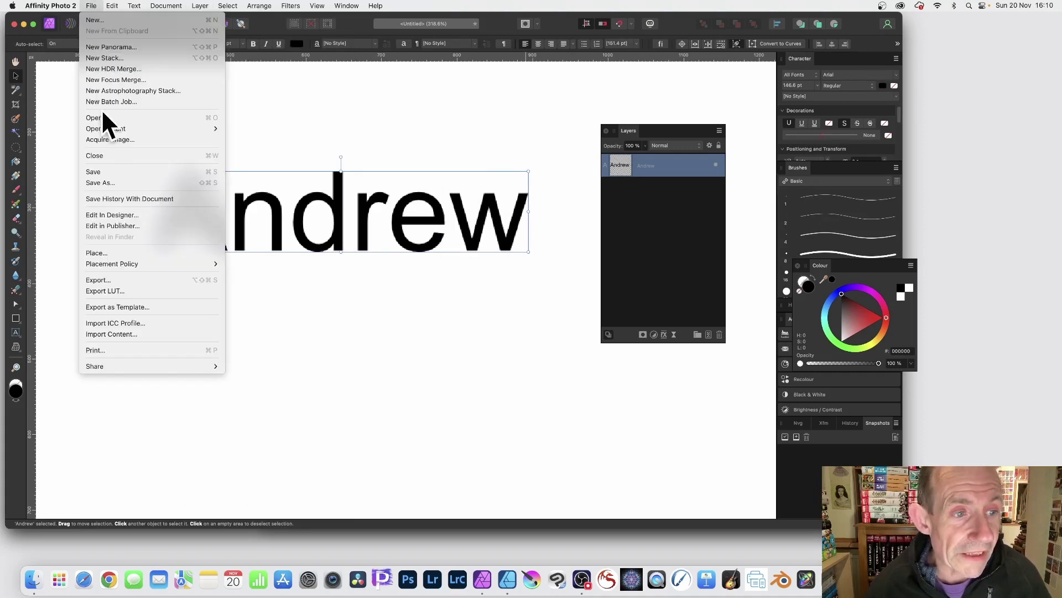
pyautogui.click(128, 213)
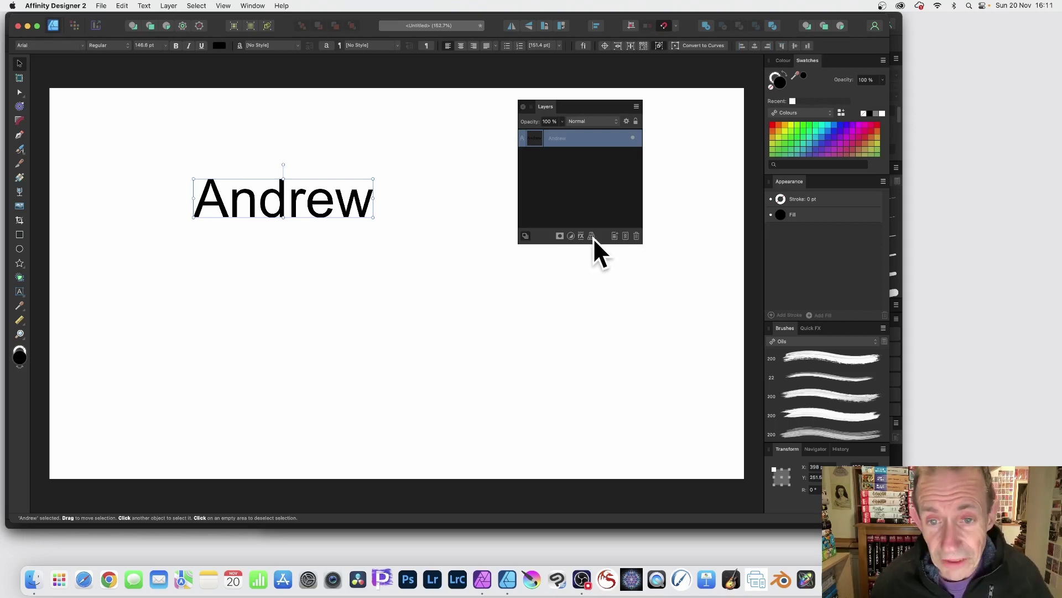
# Step: Apply a Twist warp to the Andrew text, making it a Warp Group
pyautogui.click(593, 237)
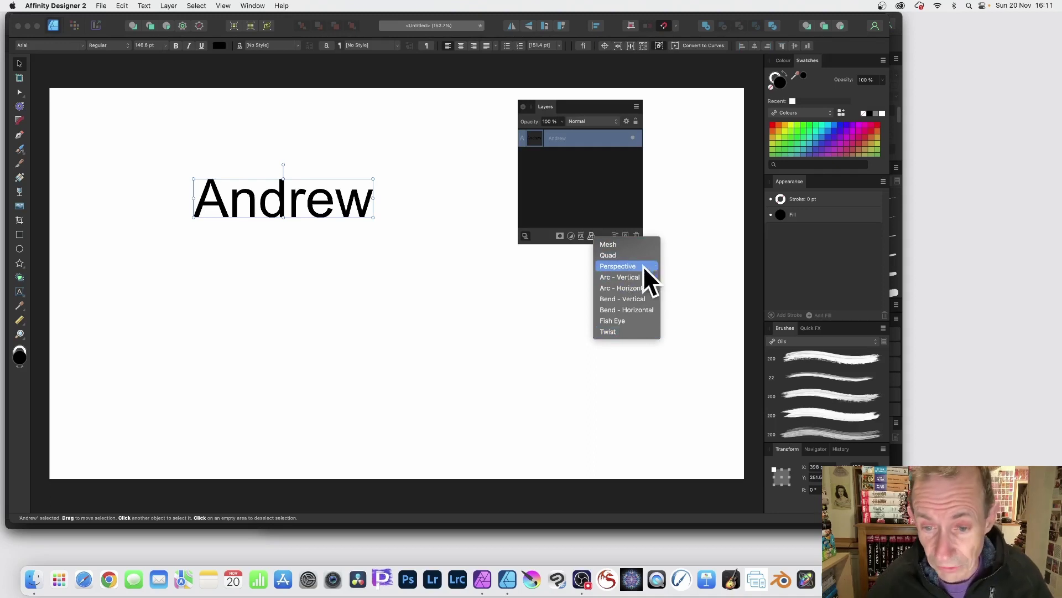
pyautogui.click(623, 332)
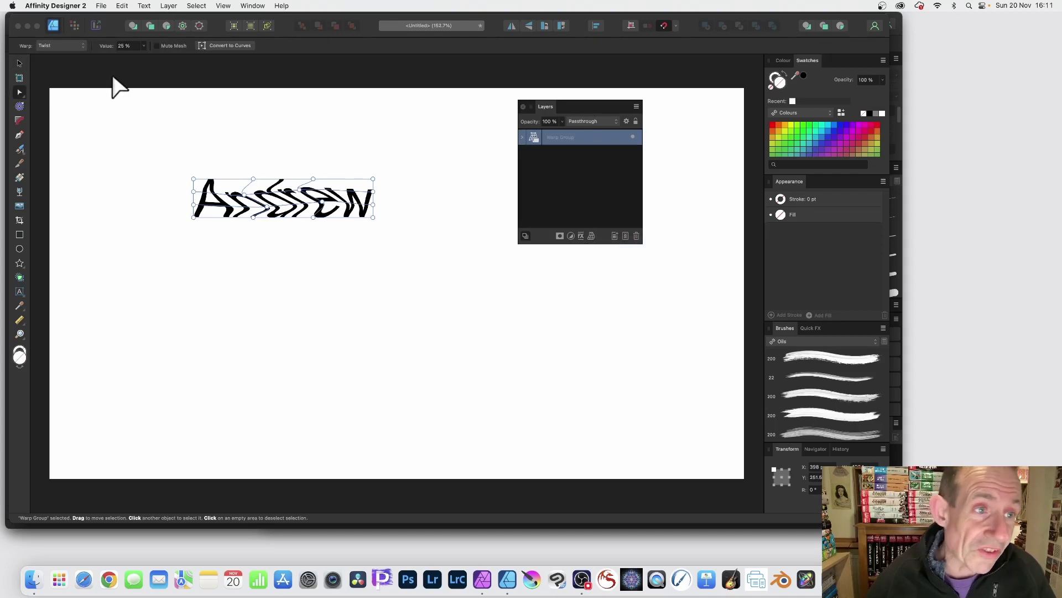
pyautogui.click(59, 45)
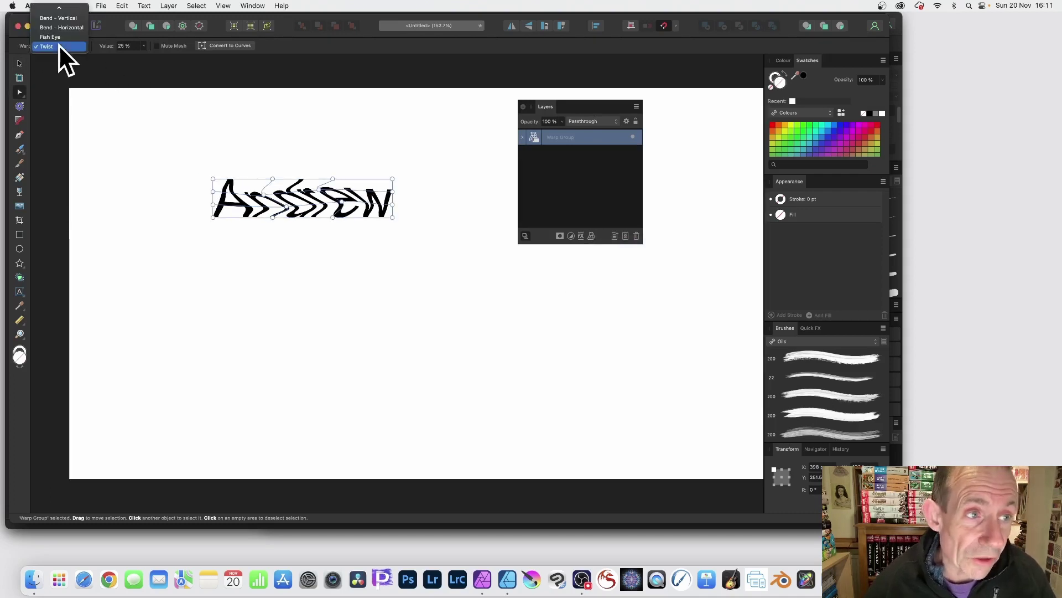
pyautogui.moveTo(60, 8)
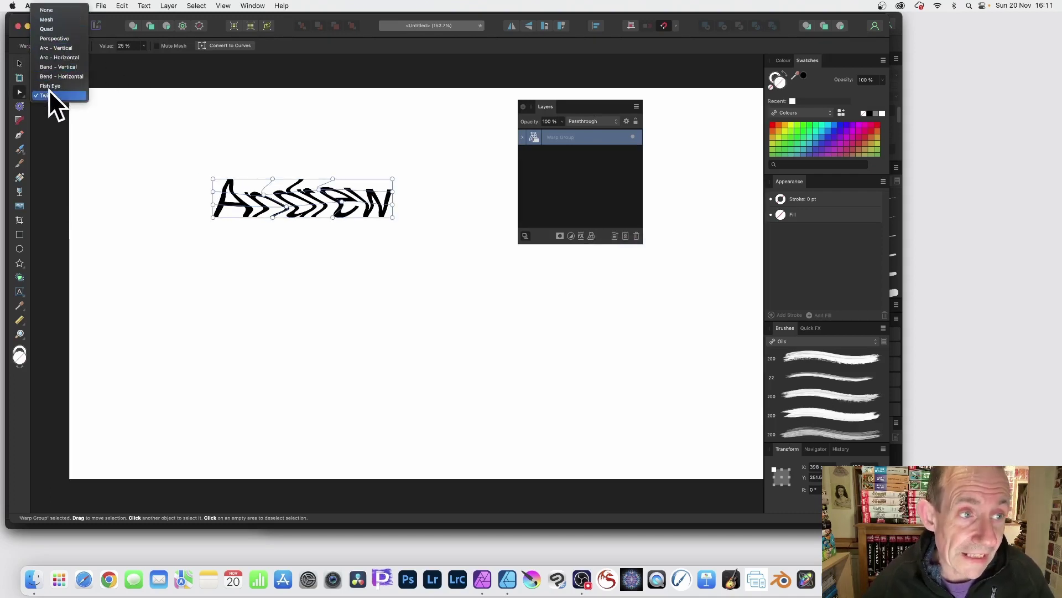
pyautogui.click(142, 43)
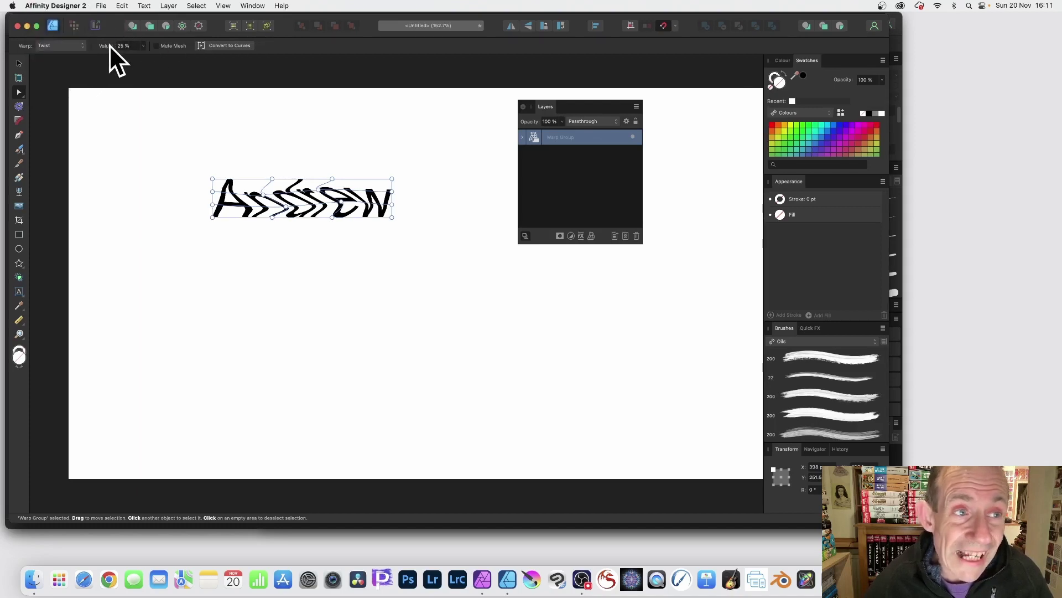
# Step: Strengthen the twist to −51% and send the document back to Affinity Photo 2
pyautogui.click(143, 47)
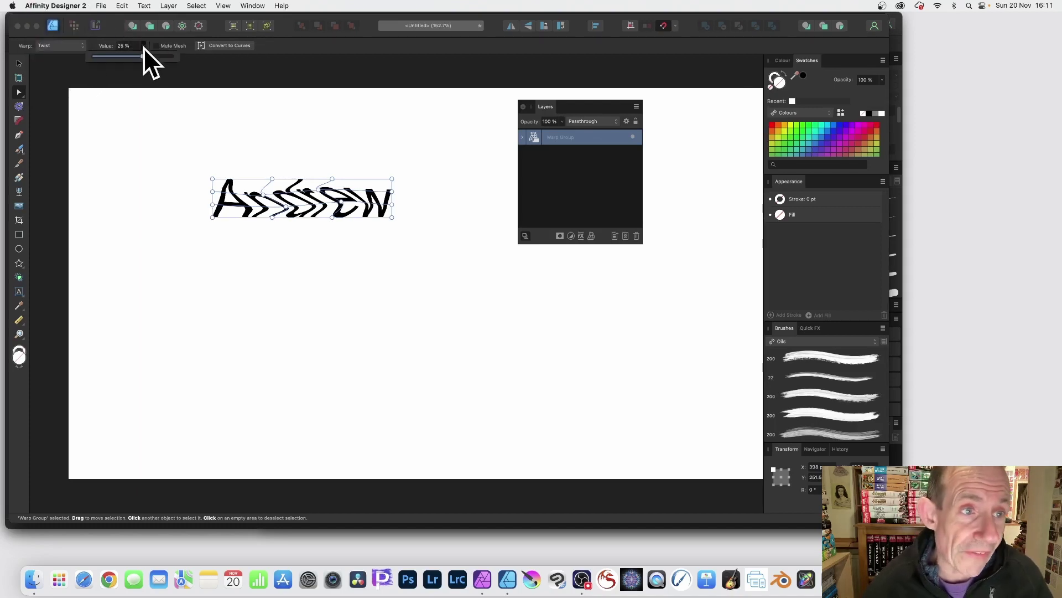
pyautogui.moveTo(146, 54); pyautogui.dragTo(113, 54)
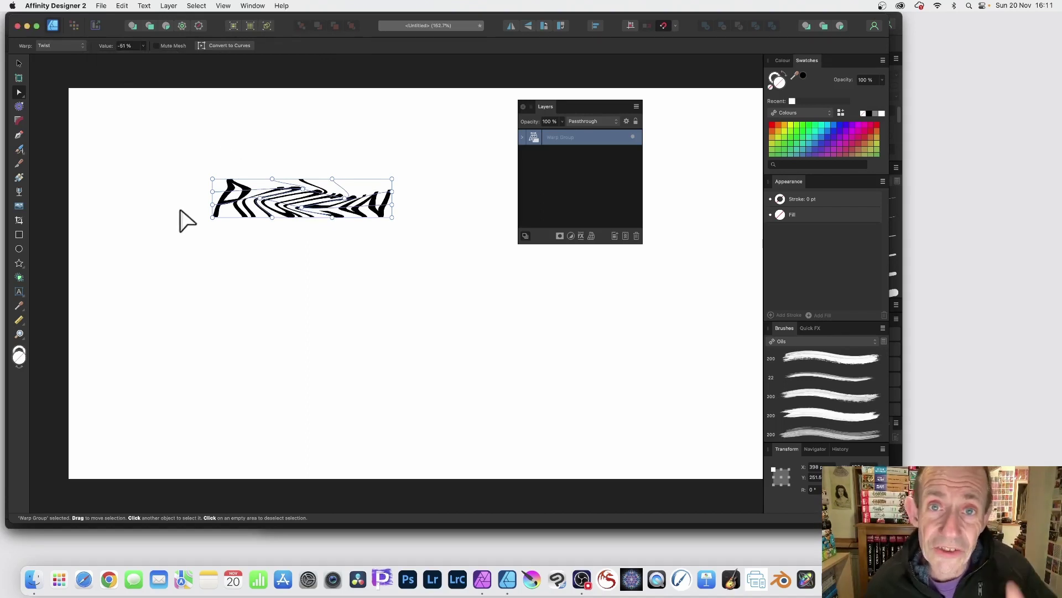
pyautogui.click(101, 6)
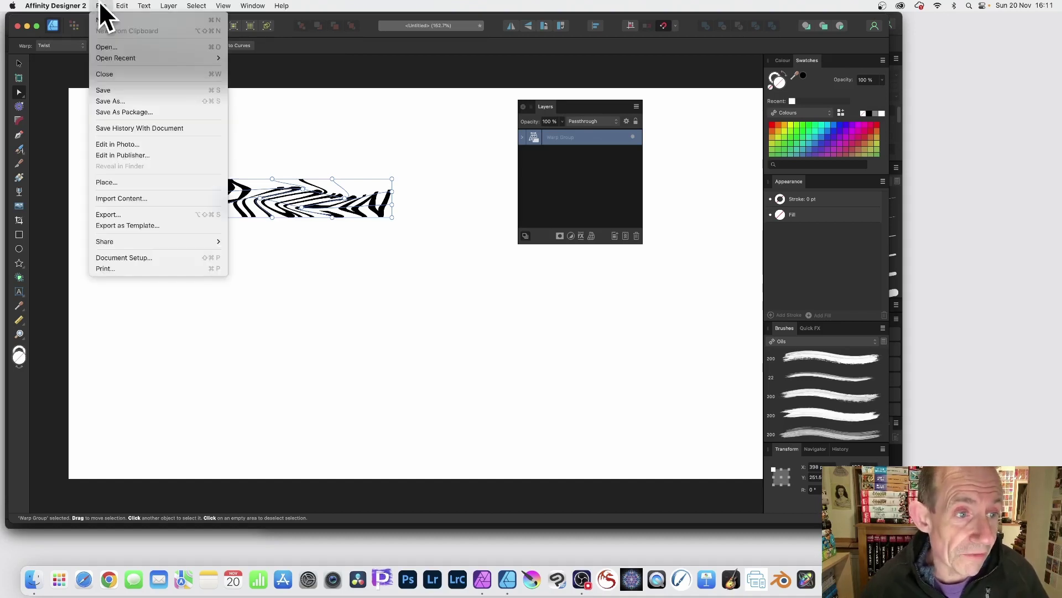
pyautogui.click(117, 144)
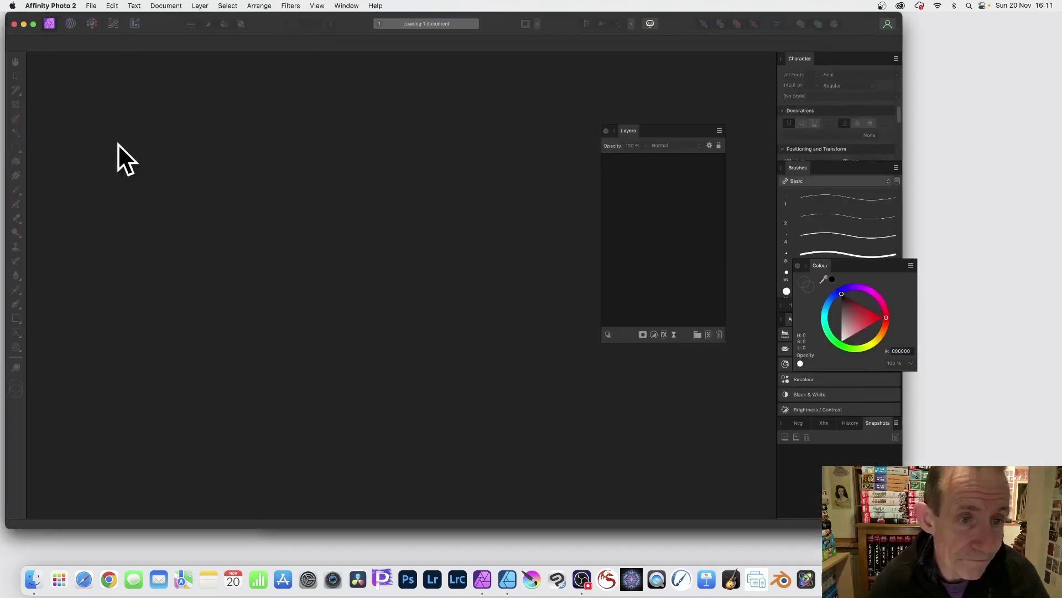
# Step: Enlarge the Warp Group, then resize Andrew inside it to about 276.8 pt and rotate it diagonally
pyautogui.click(16, 76)
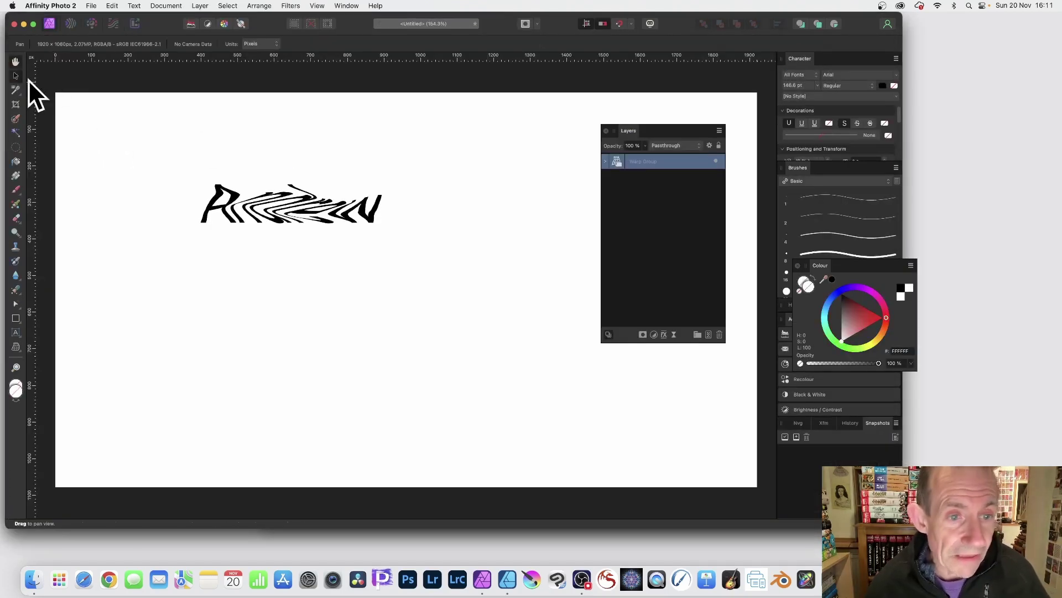
pyautogui.moveTo(381, 223); pyautogui.dragTo(488, 275)
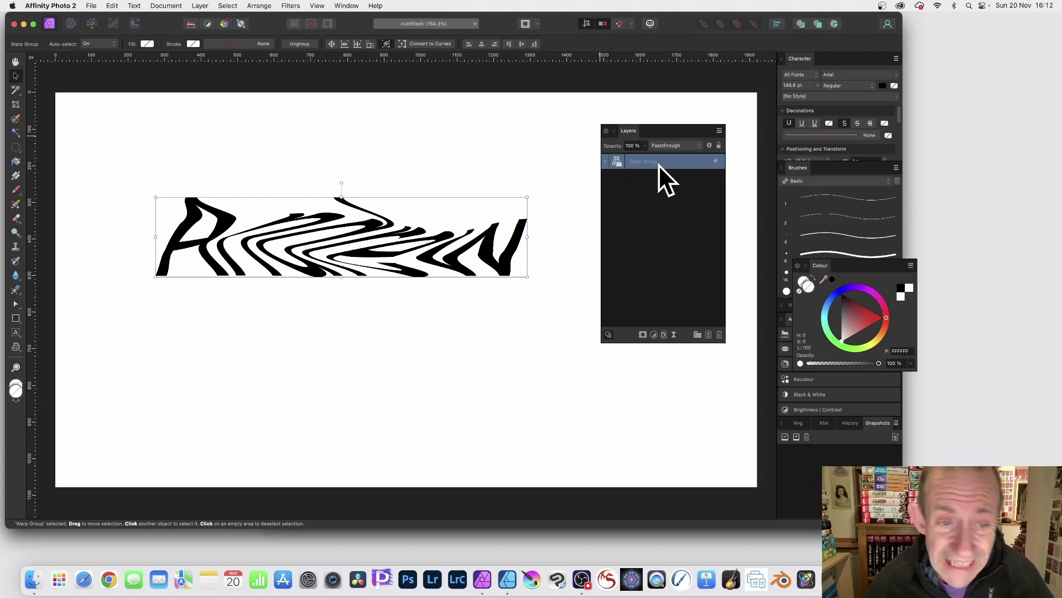
pyautogui.click(606, 161)
pyautogui.click(629, 187)
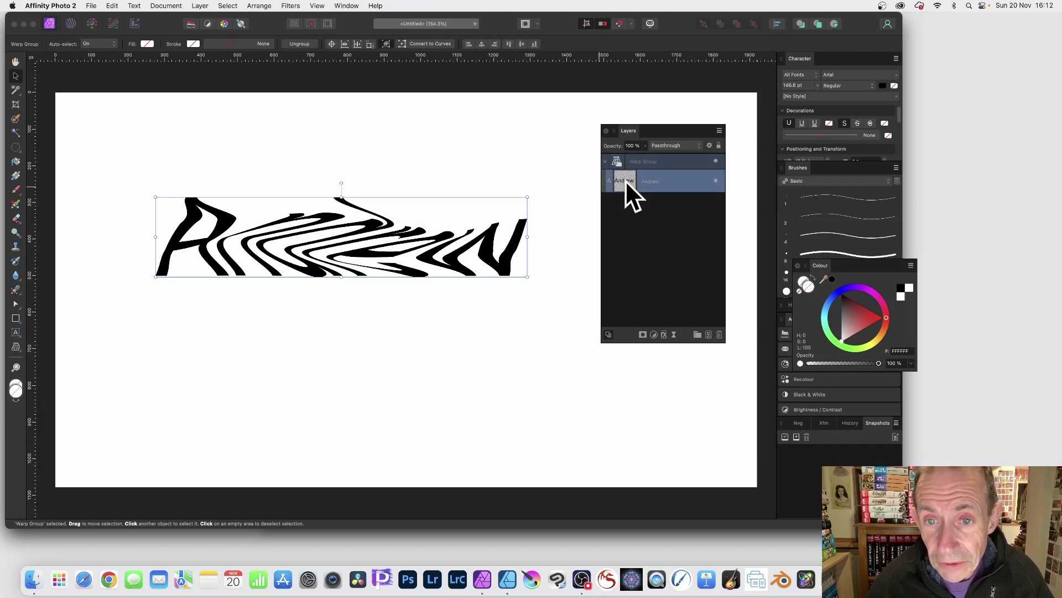
pyautogui.moveTo(526, 277); pyautogui.dragTo(528, 301)
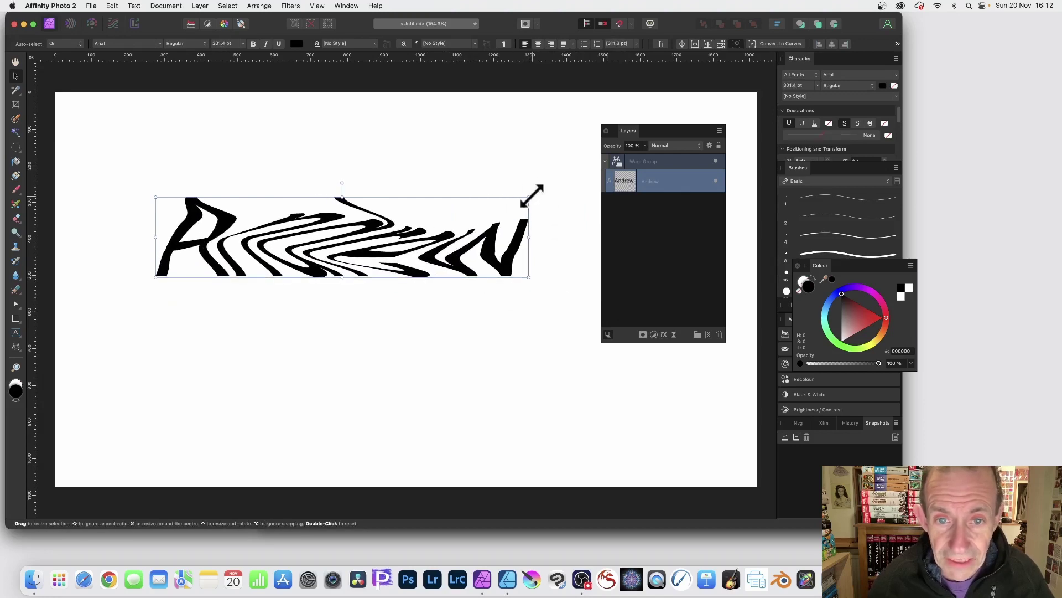
pyautogui.moveTo(531, 195); pyautogui.dragTo(509, 230)
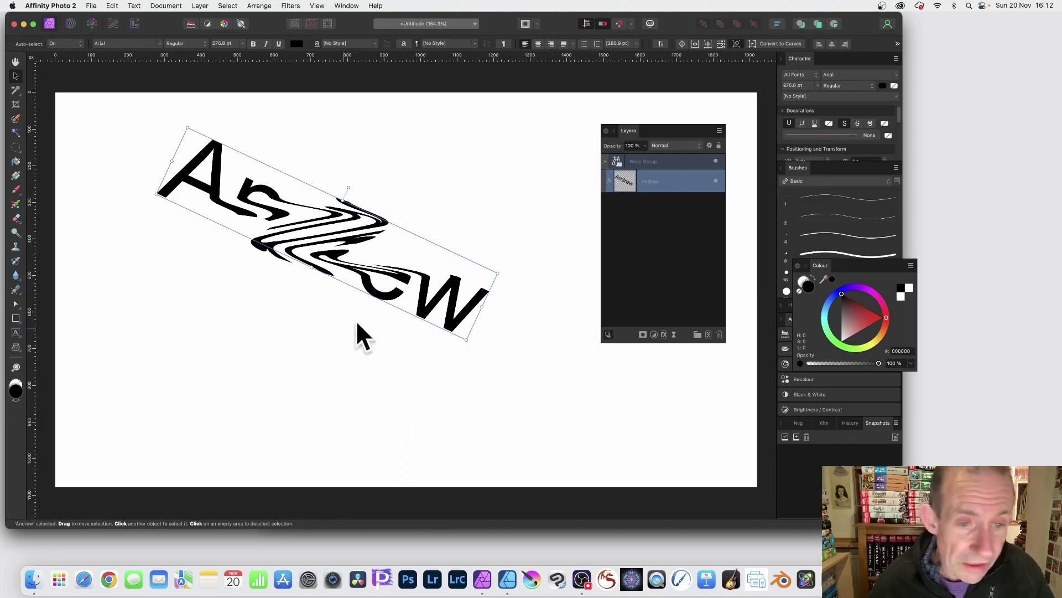
pyautogui.click(15, 318)
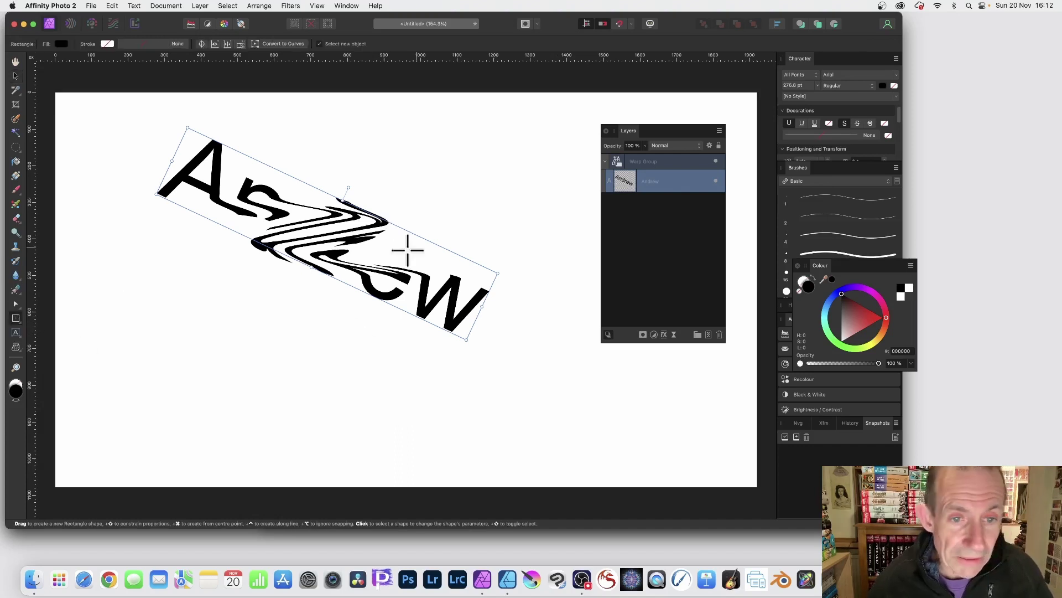
pyautogui.moveTo(212, 256); pyautogui.dragTo(291, 307)
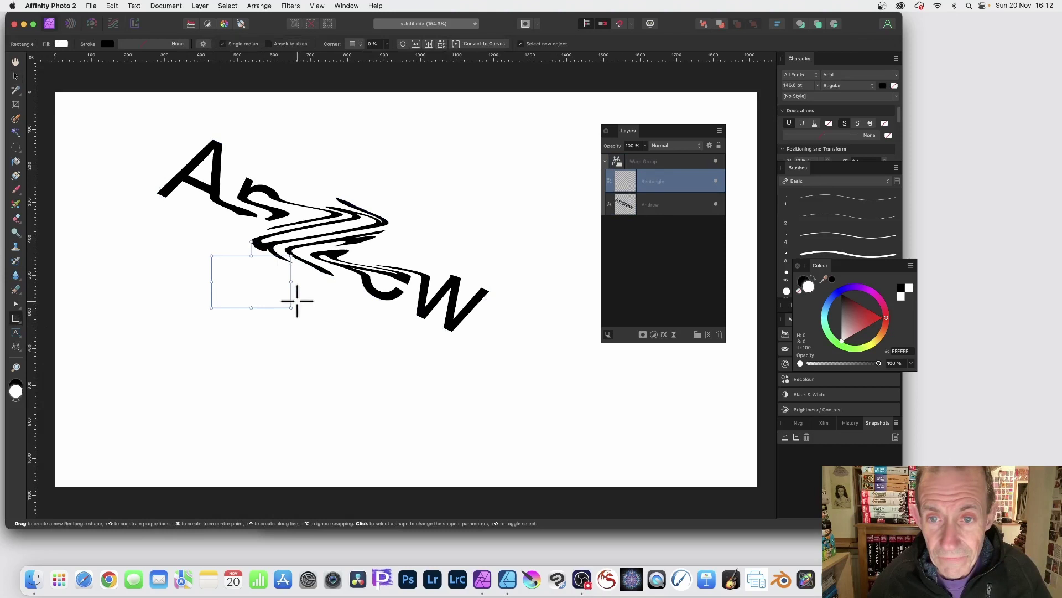
pyautogui.click(813, 278)
pyautogui.moveTo(860, 313); pyautogui.dragTo(874, 317)
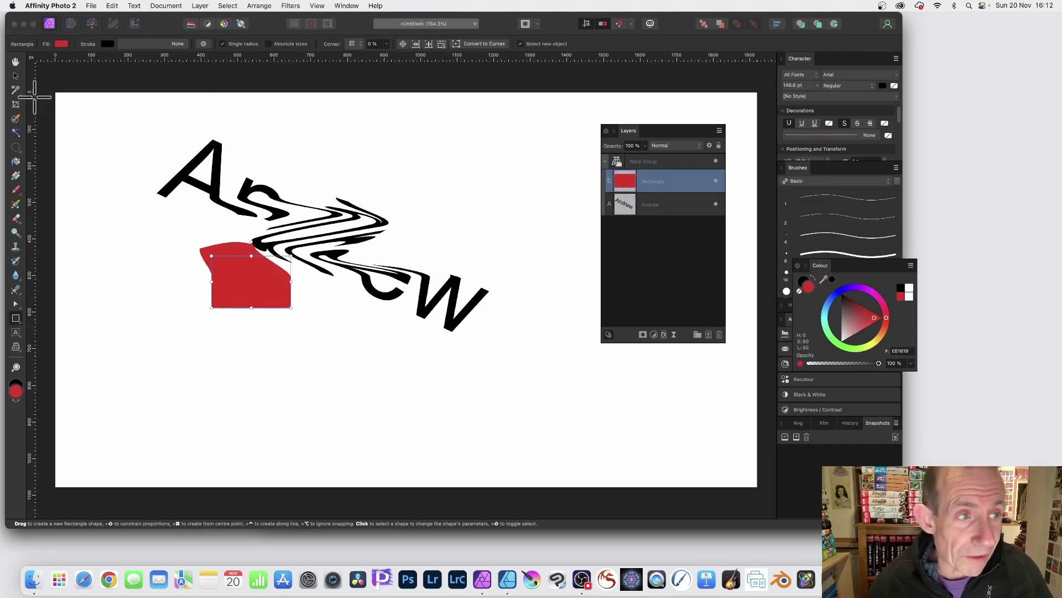
pyautogui.click(16, 75)
pyautogui.moveTo(246, 268); pyautogui.dragTo(214, 251)
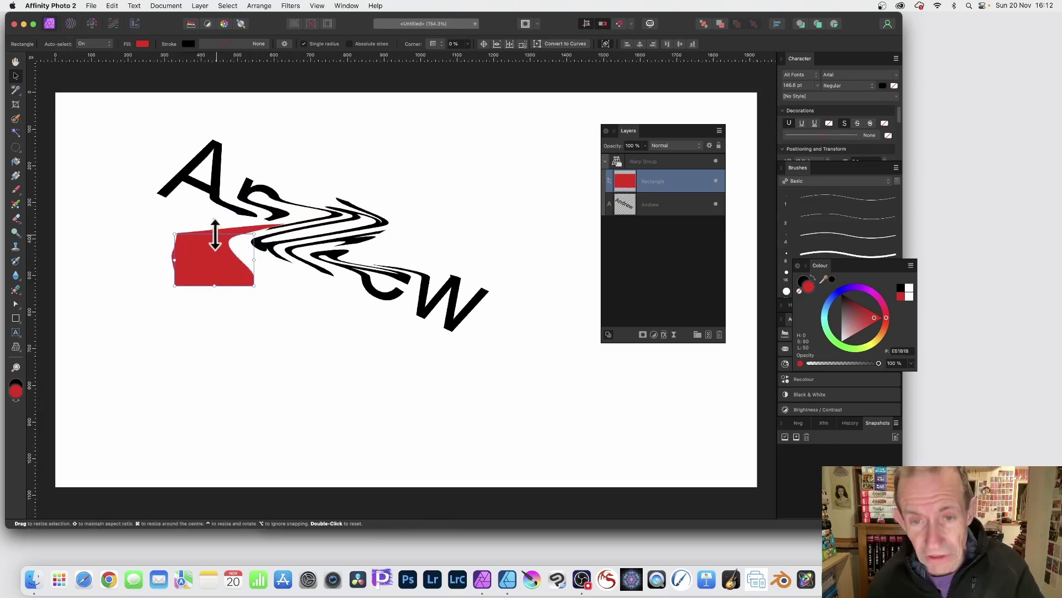
pyautogui.press('Delete')
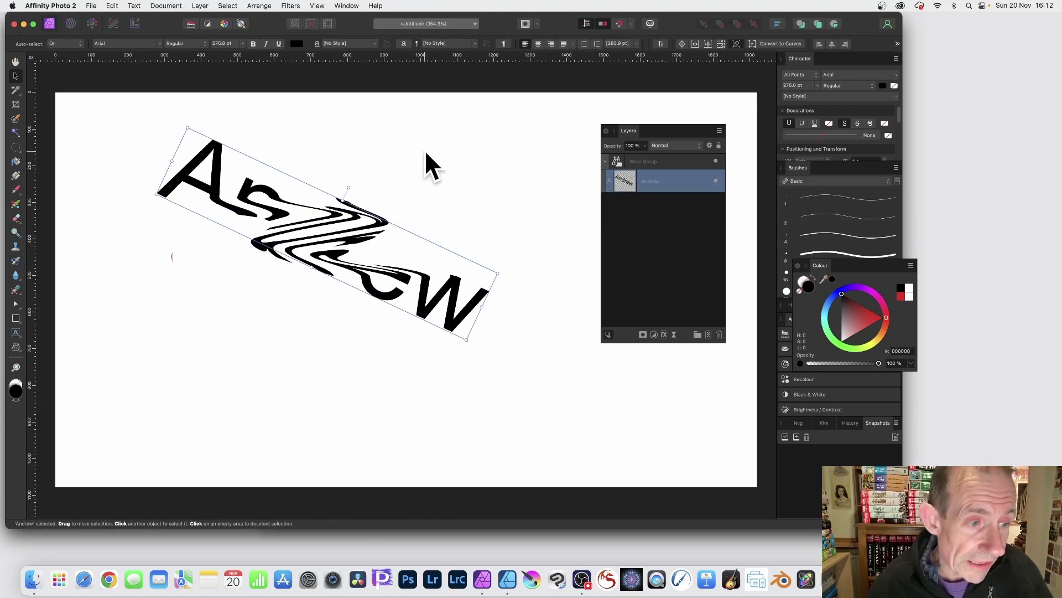
# Step: Shift the Andrew text down-left inside the Warp Group and reselect the group with the Node tool
pyautogui.moveTo(253, 201); pyautogui.dragTo(235, 228)
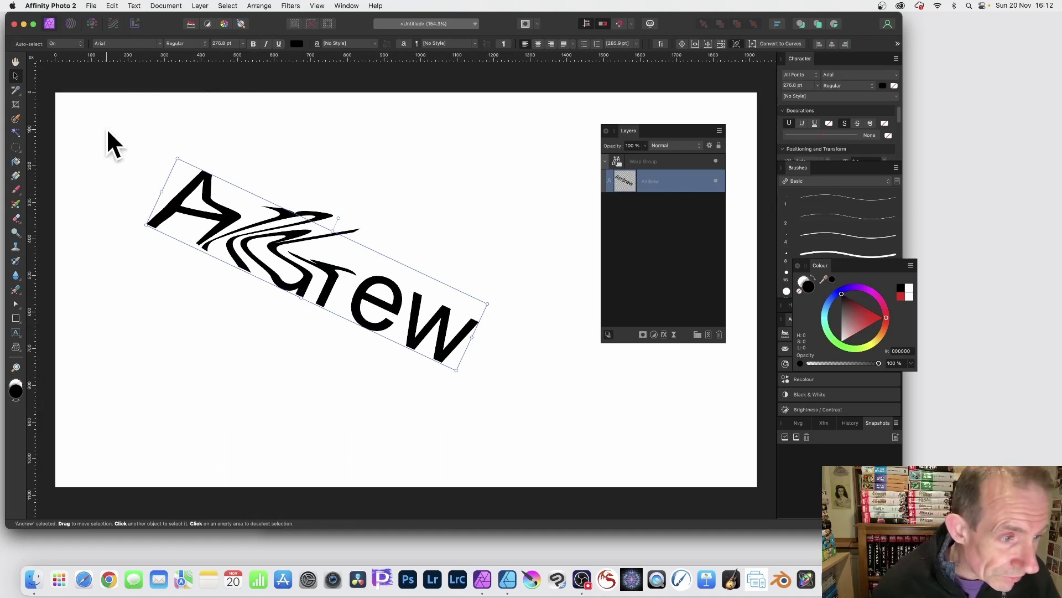
pyautogui.click(17, 304)
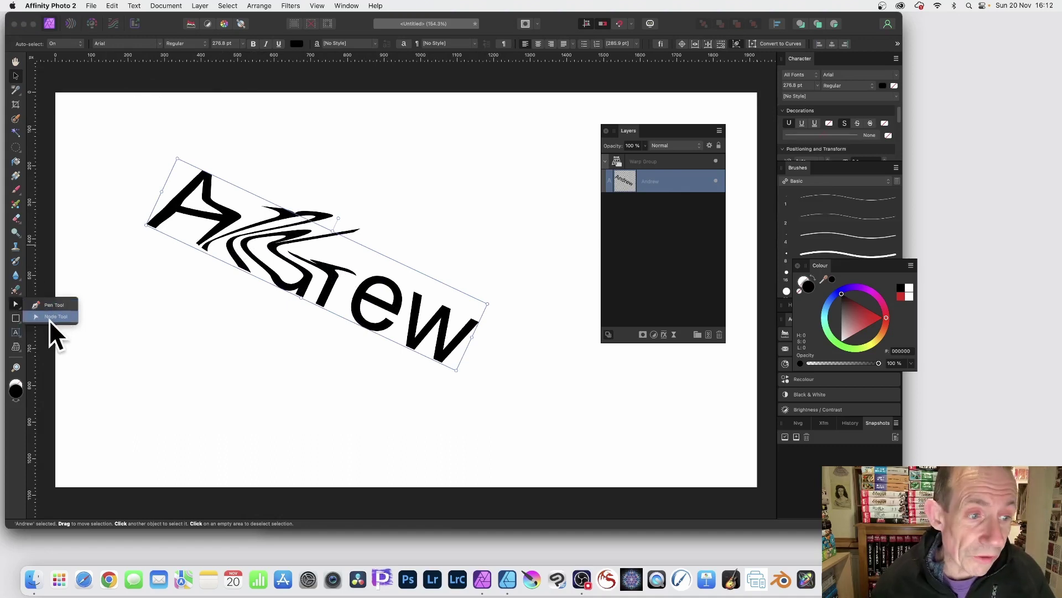
pyautogui.click(54, 317)
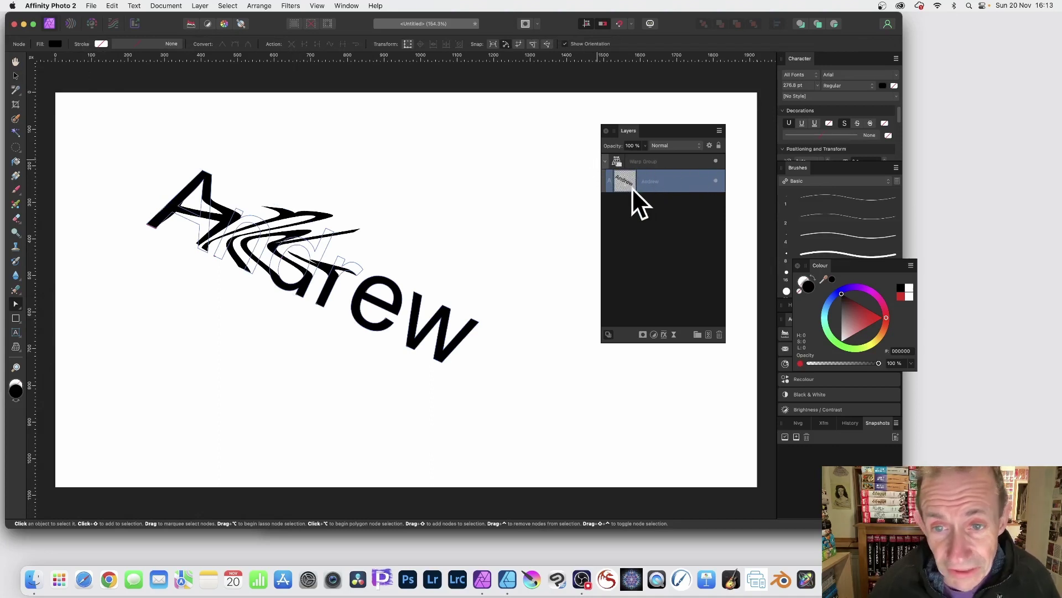
pyautogui.click(640, 161)
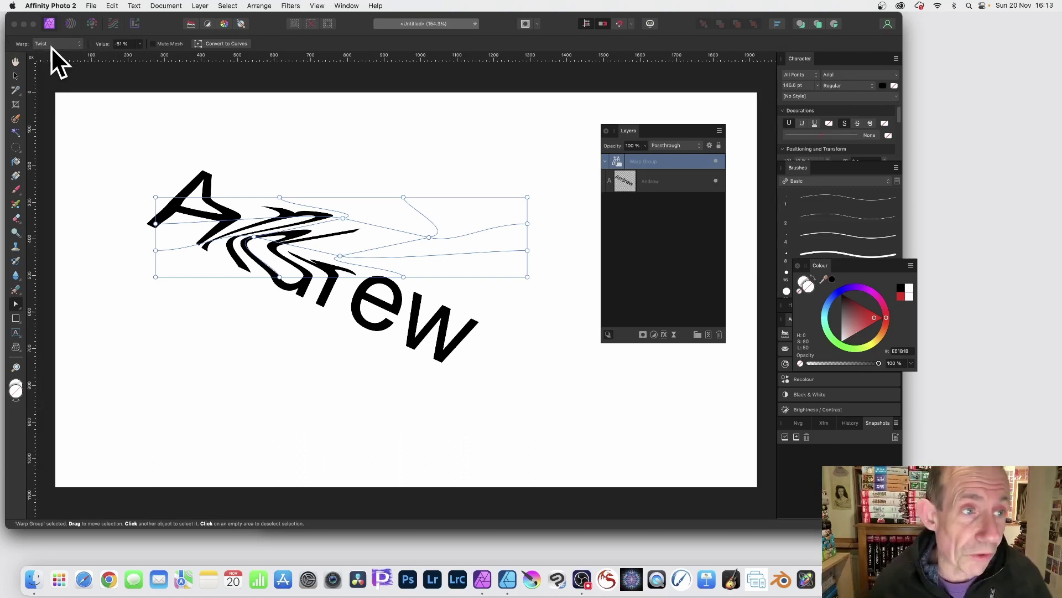
# Step: After briefly trying Fish Eye, set the warp to Arc - Horizontal with a 47% value
pyautogui.click(51, 43)
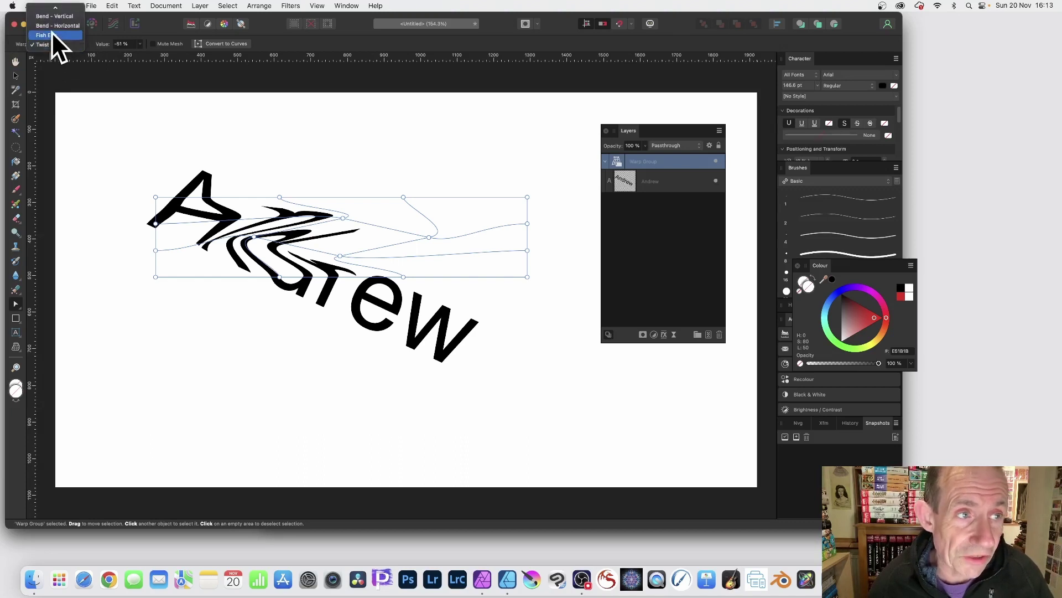
pyautogui.click(52, 34)
pyautogui.click(52, 44)
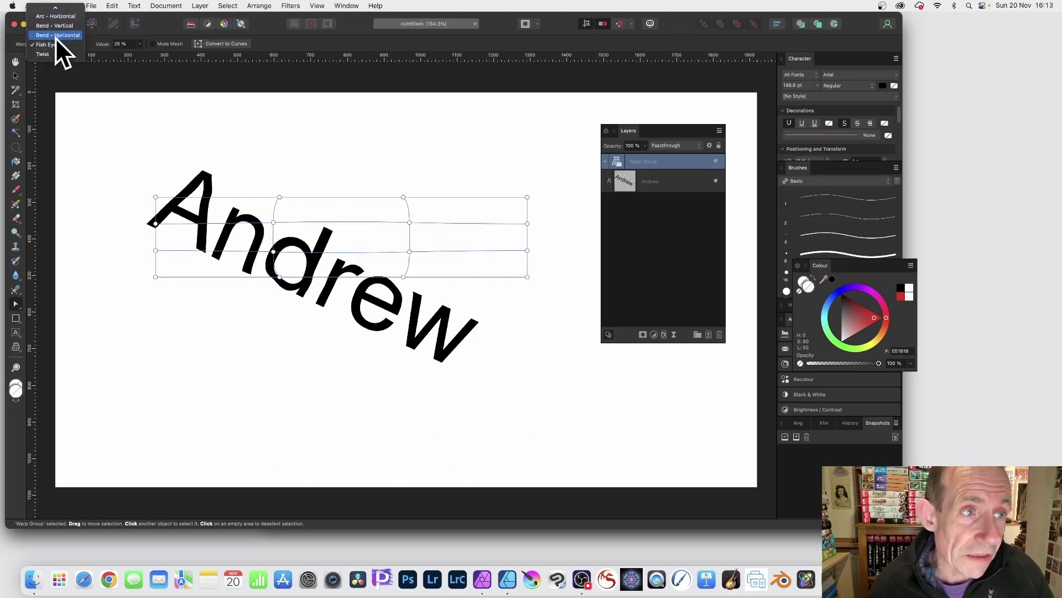
pyautogui.click(54, 35)
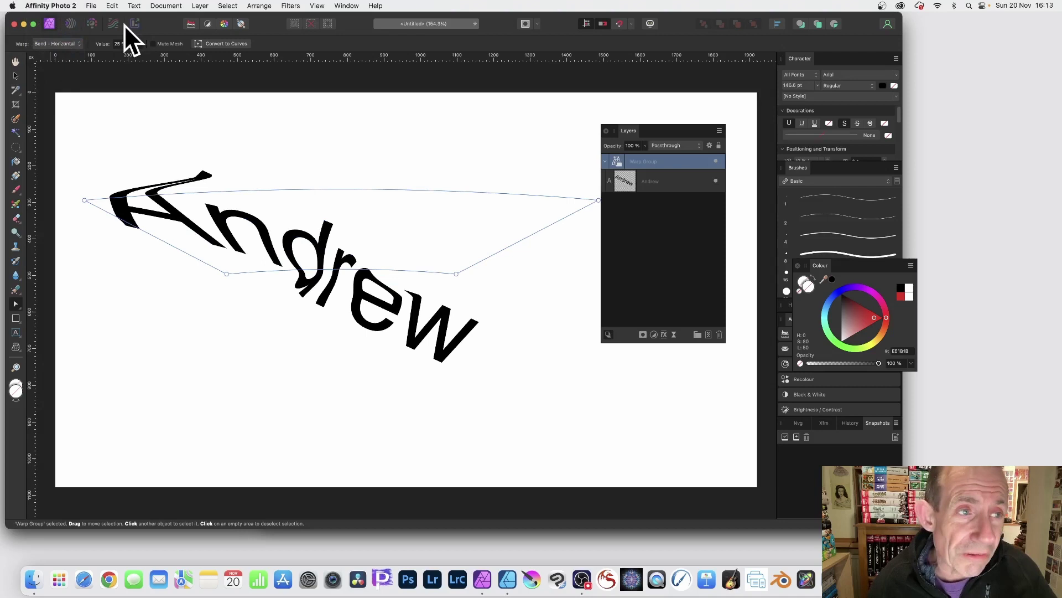
pyautogui.click(61, 43)
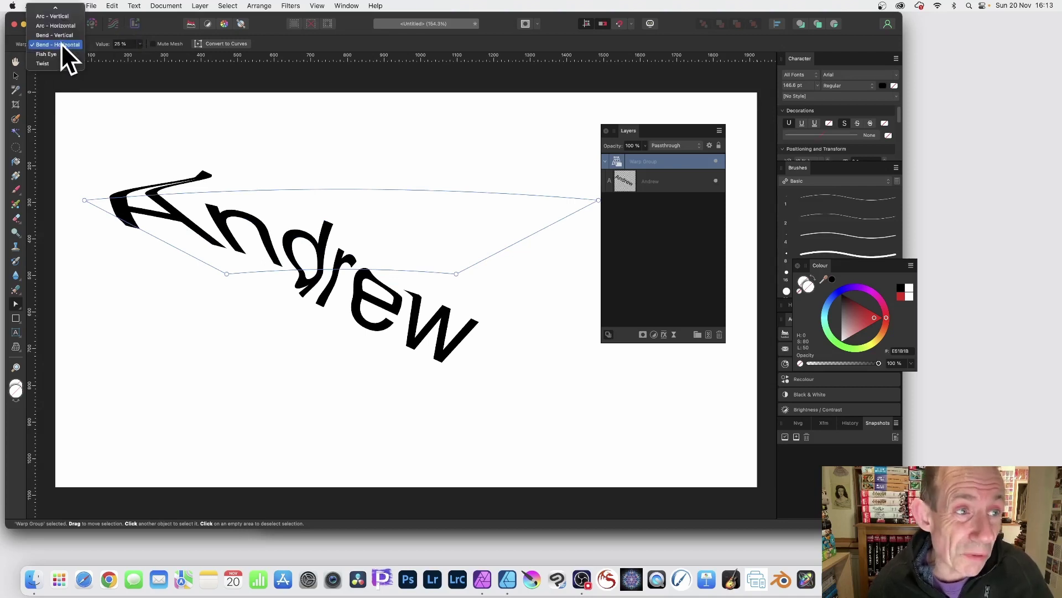
pyautogui.click(60, 57)
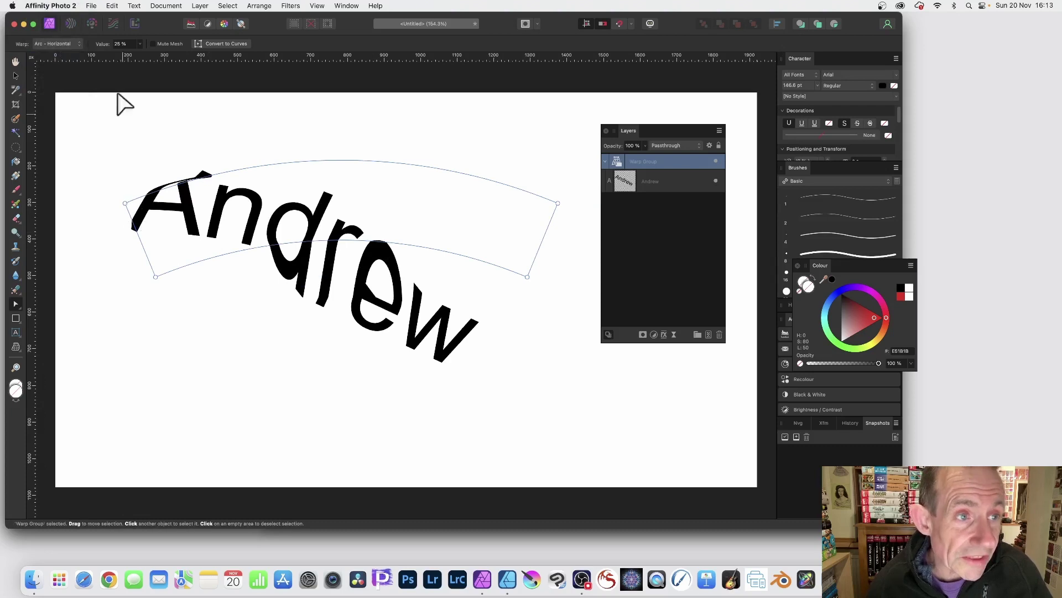
pyautogui.click(142, 43)
pyautogui.moveTo(141, 54)
pyautogui.mouseDown()
pyautogui.moveTo(162, 54)
pyautogui.moveTo(111, 52)
pyautogui.moveTo(163, 58)
pyautogui.moveTo(128, 58)
pyautogui.moveTo(148, 57)
pyautogui.mouseUp()
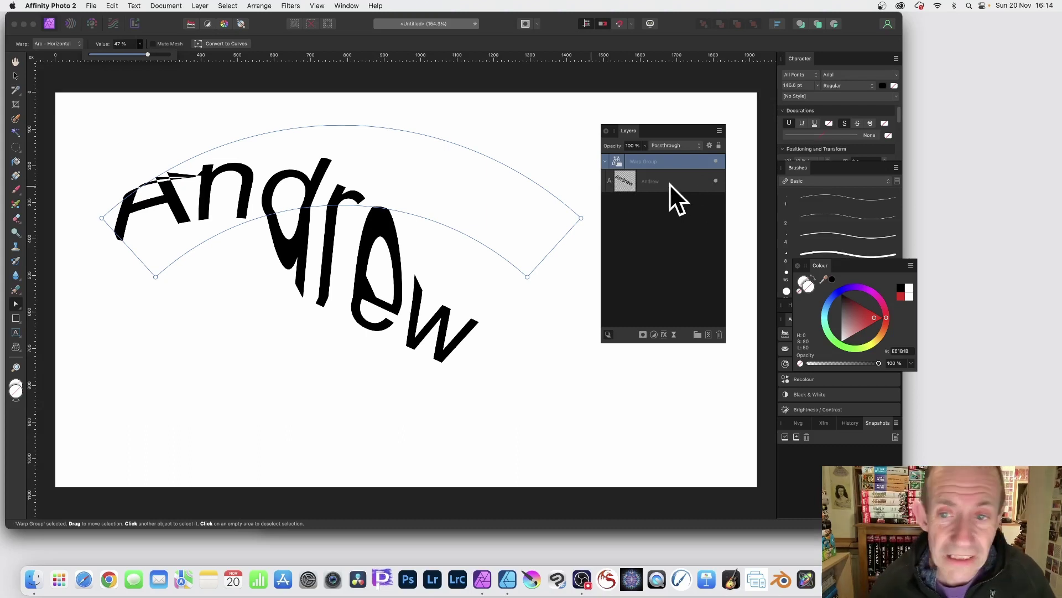
# Step: Shrink the Andrew text inside the Warp Group to about 288.5 pt
pyautogui.click(636, 182)
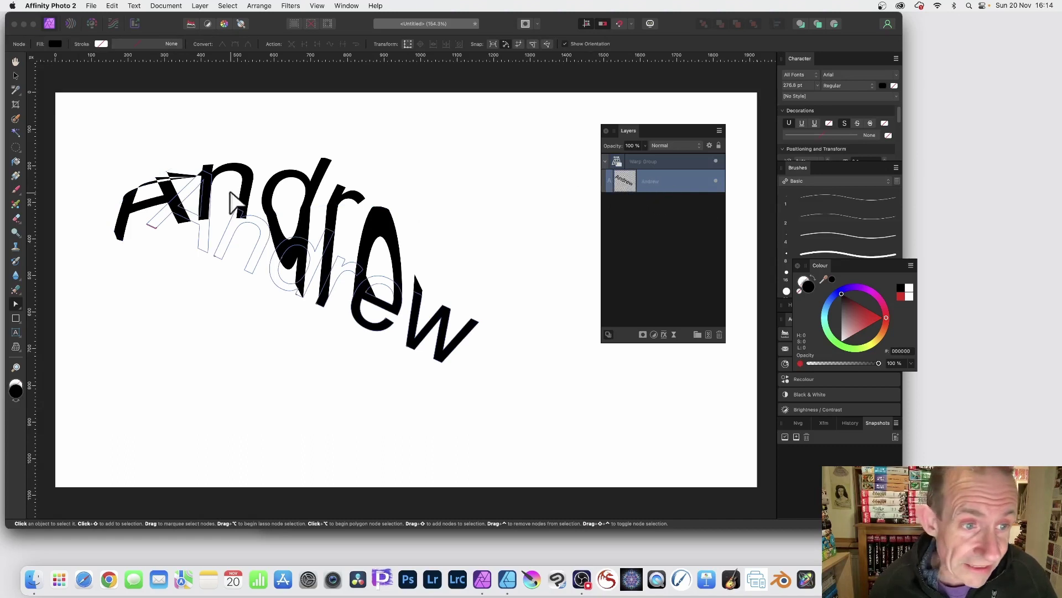
pyautogui.click(17, 76)
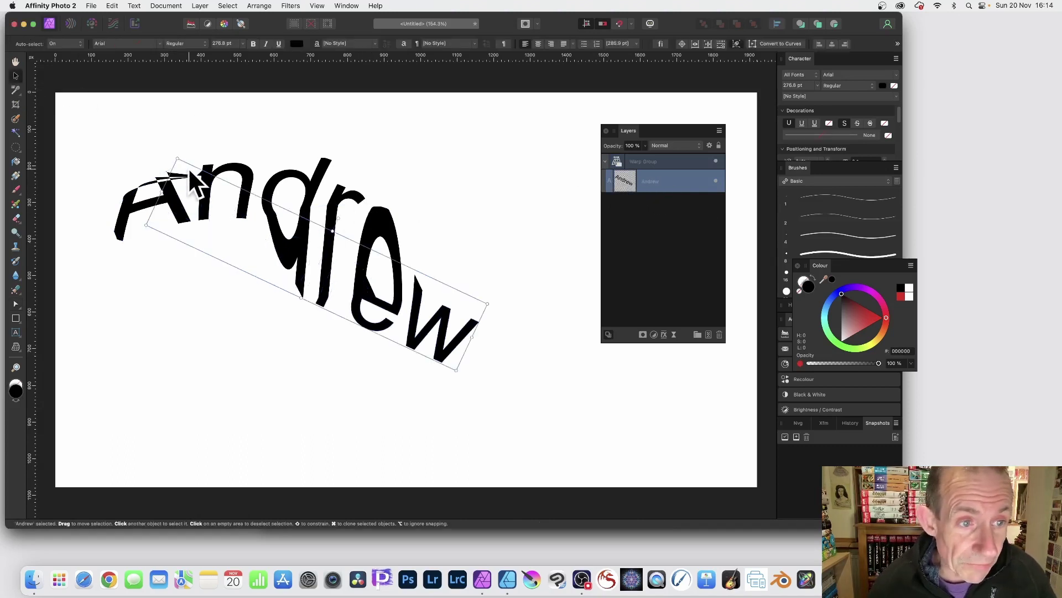
pyautogui.moveTo(171, 161); pyautogui.dragTo(170, 195)
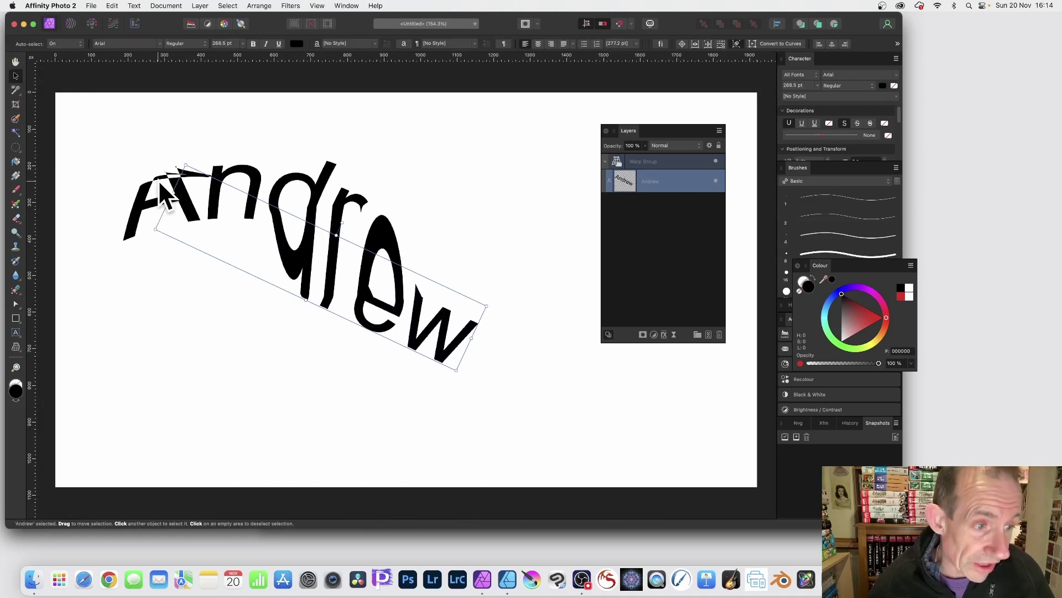
# Step: Retype the letter w with the Artistic Text Tool so the text still reads 'Andrew'
pyautogui.click(16, 332)
pyautogui.click(62, 333)
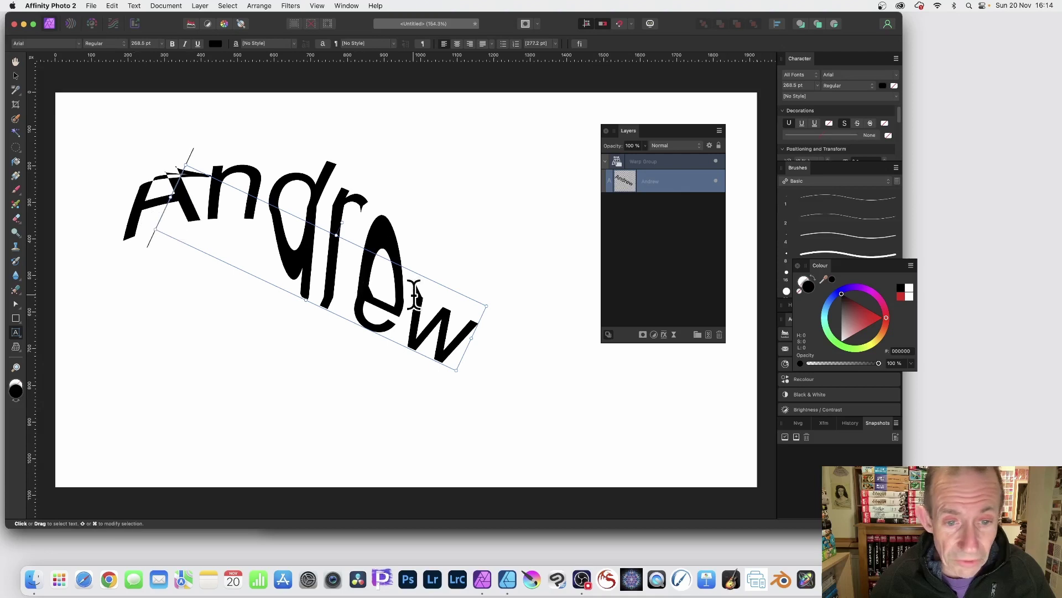
pyautogui.moveTo(408, 299); pyautogui.dragTo(492, 323)
pyautogui.write('213')
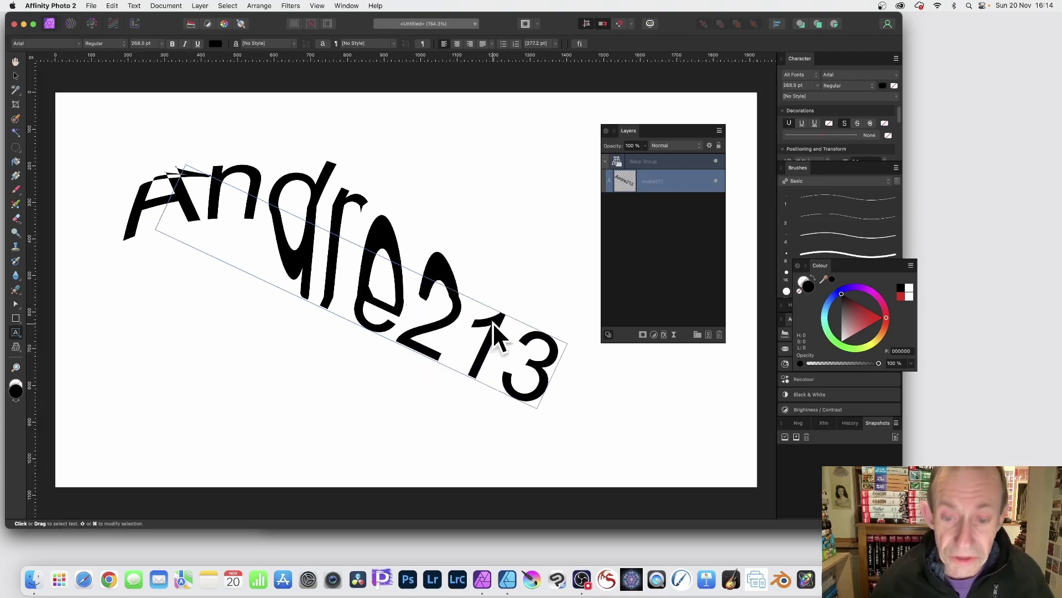
pyautogui.press('BackSpace')
pyautogui.press('BackSpace')
pyautogui.press('BackSpace')
pyautogui.write('w')
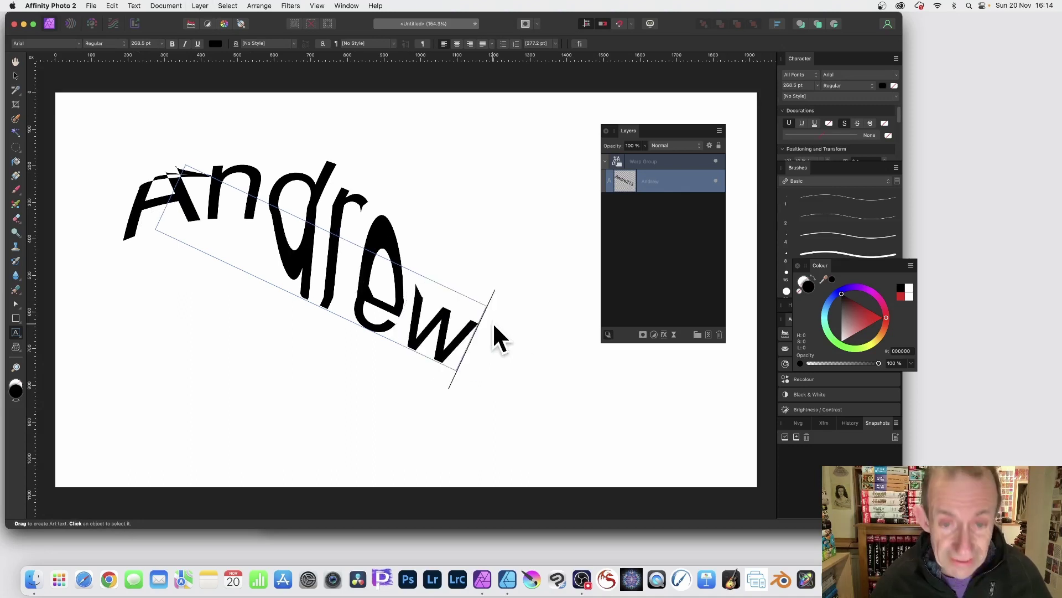
# Step: Move the whole Andrew Warp Group slightly to the left
pyautogui.click(19, 78)
pyautogui.click(622, 159)
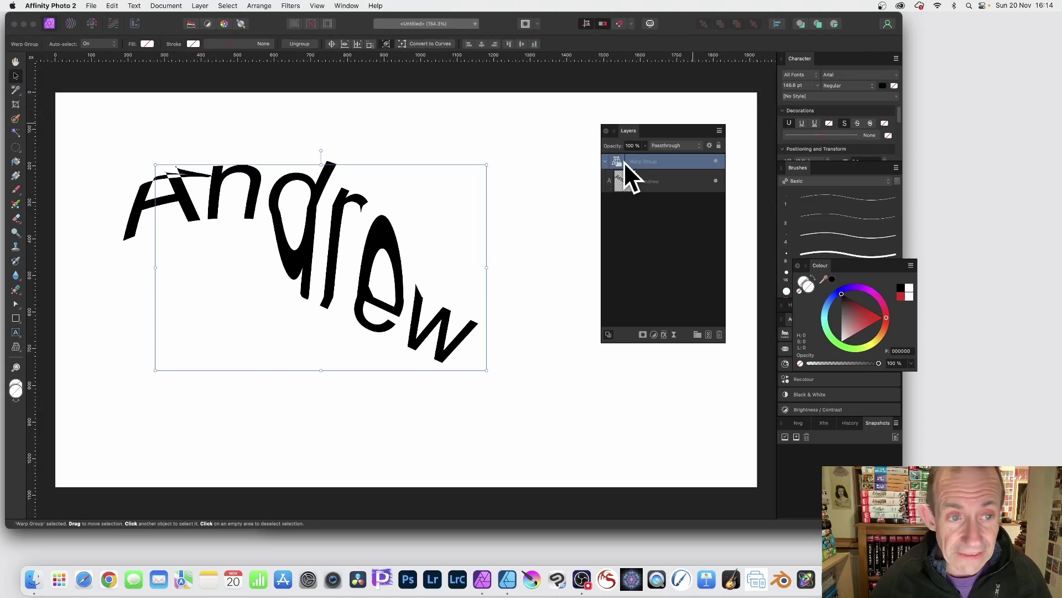
pyautogui.moveTo(249, 199); pyautogui.dragTo(206, 210)
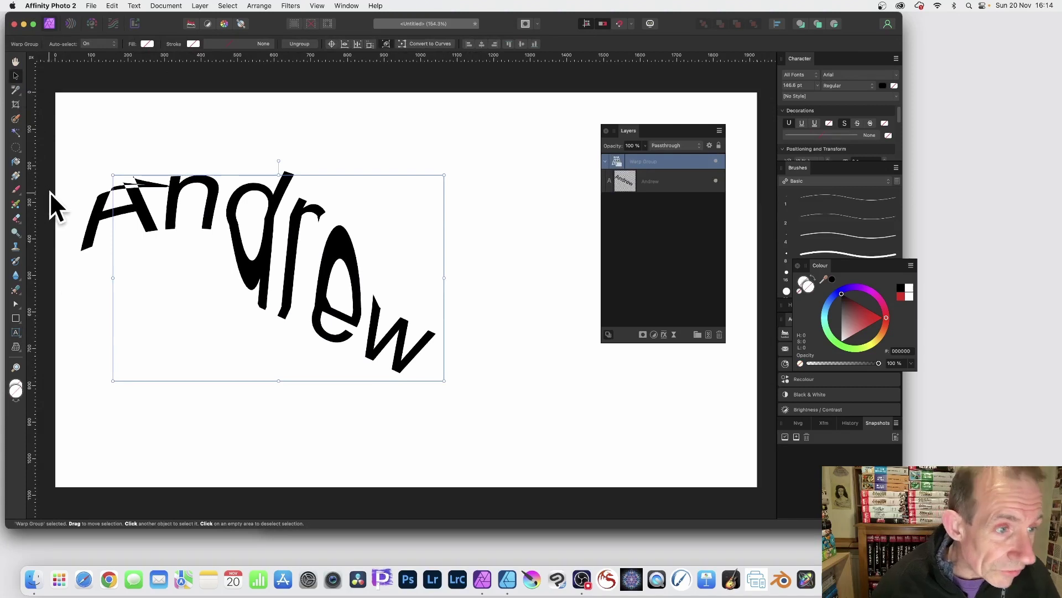
# Step: Drag the warp's upper-right junction up and outward, widening the curved envelope
pyautogui.click(15, 303)
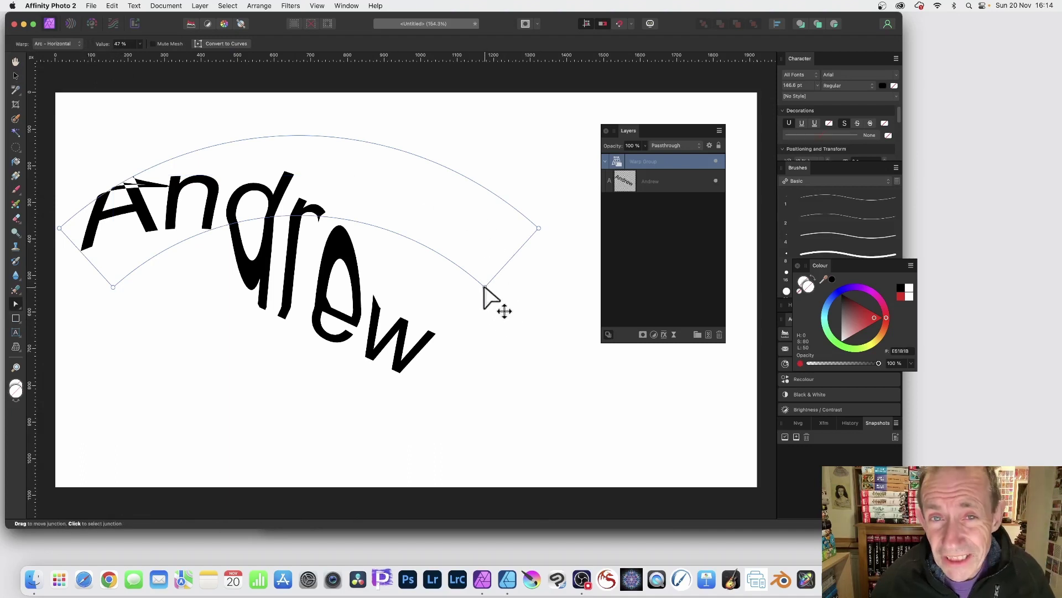
pyautogui.click(540, 227)
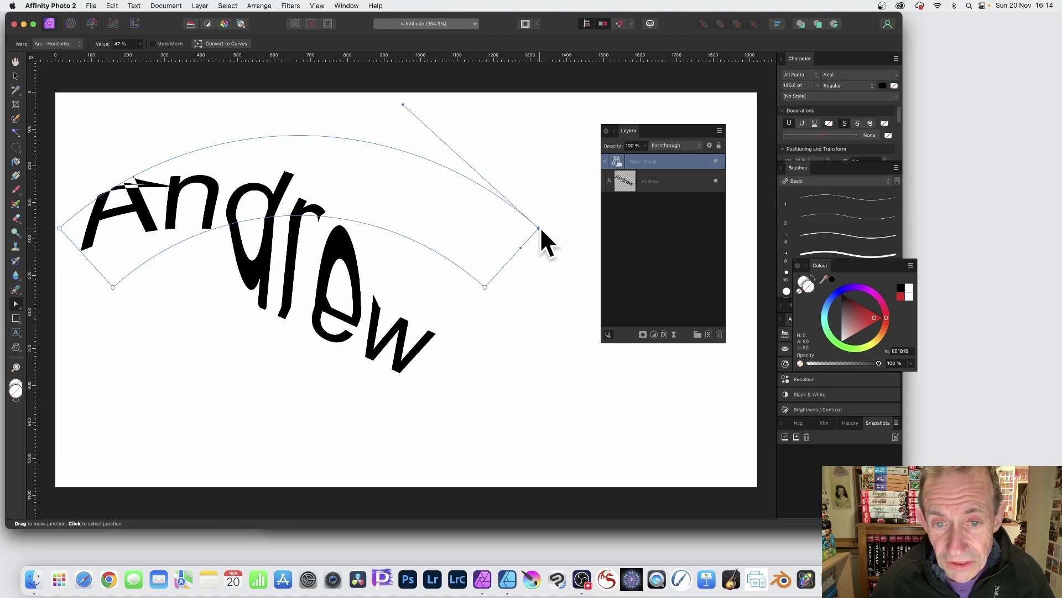
pyautogui.moveTo(539, 227); pyautogui.dragTo(570, 183)
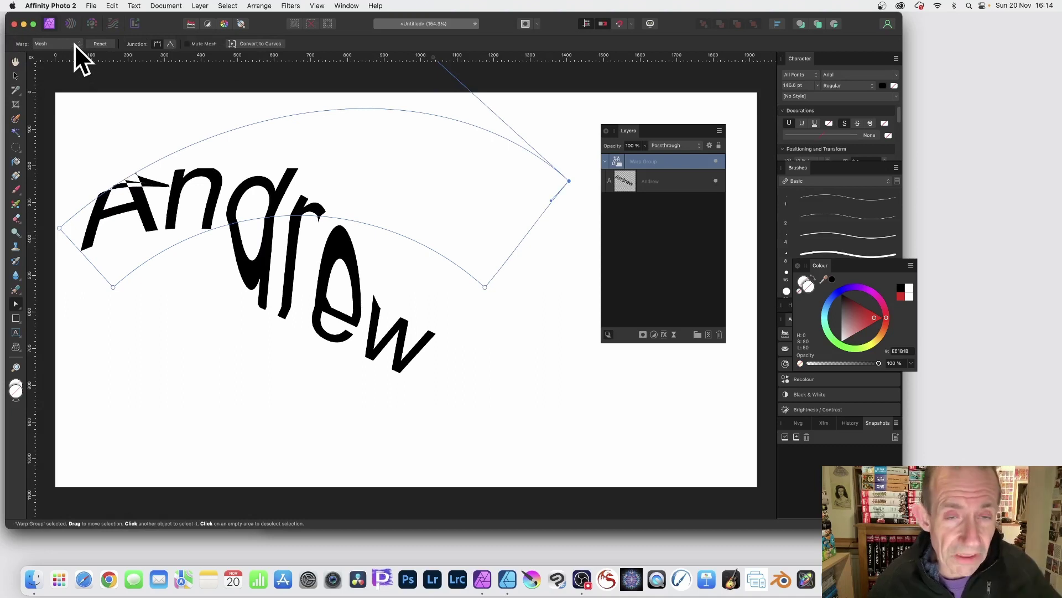
# Step: Switch to a Quad warp and drag its top-left corner far up and right
pyautogui.click(57, 42)
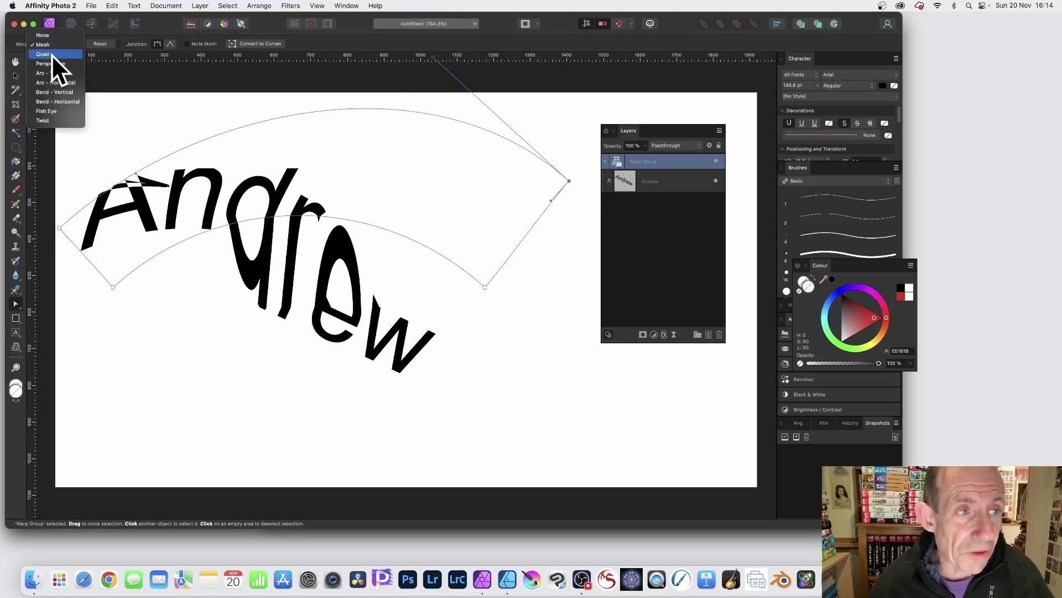
pyautogui.click(52, 53)
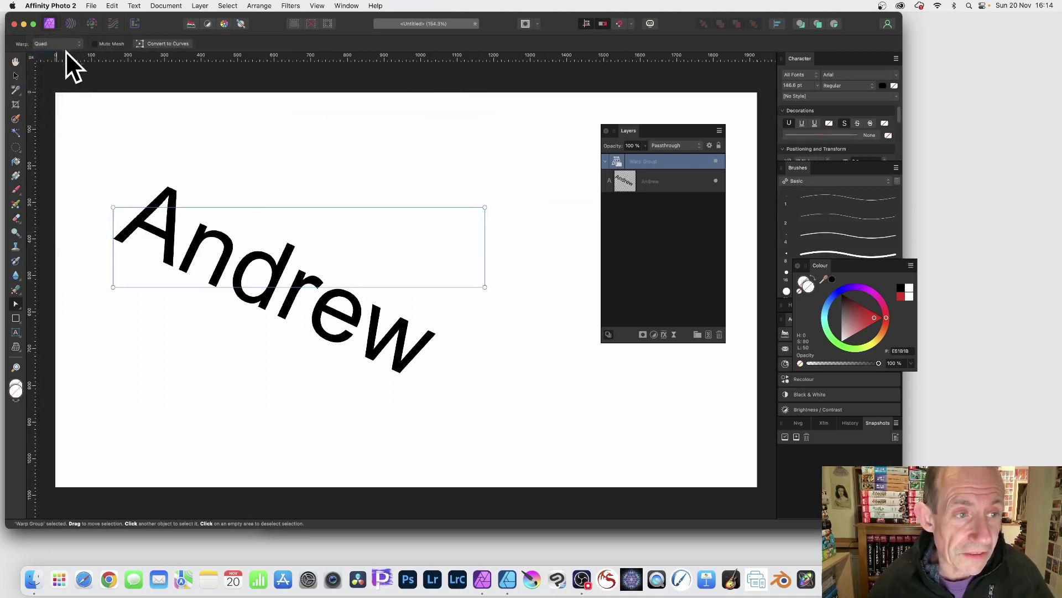
pyautogui.moveTo(114, 208); pyautogui.dragTo(374, 144)
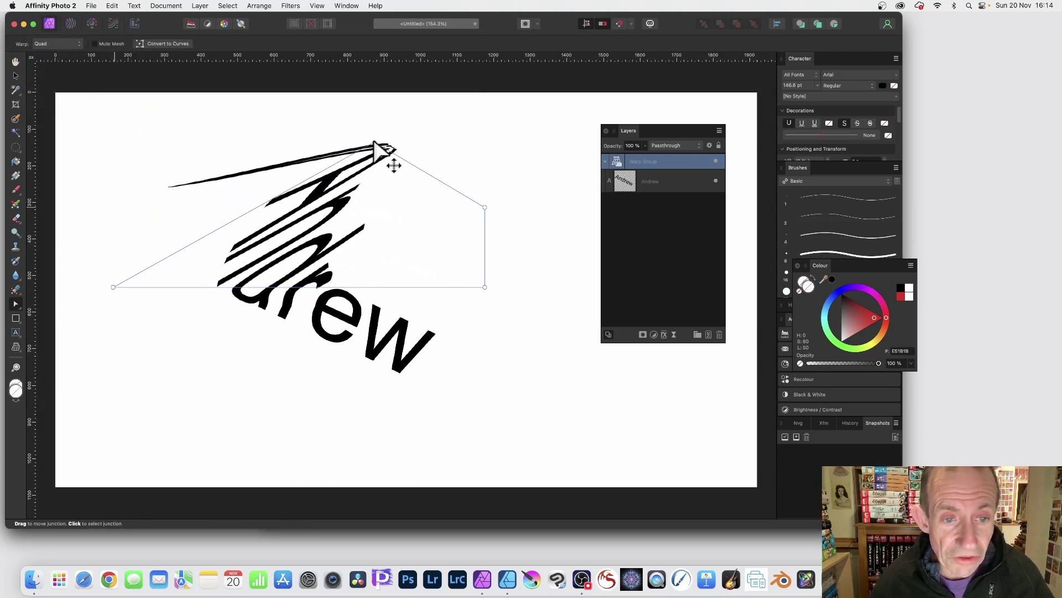
pyautogui.click(160, 43)
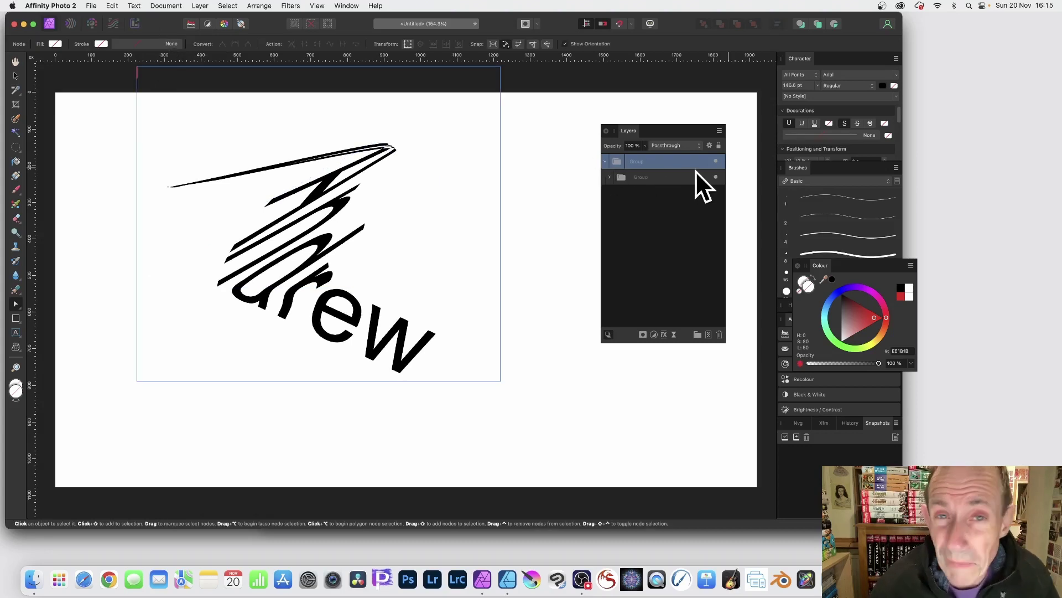
pyautogui.click(610, 176)
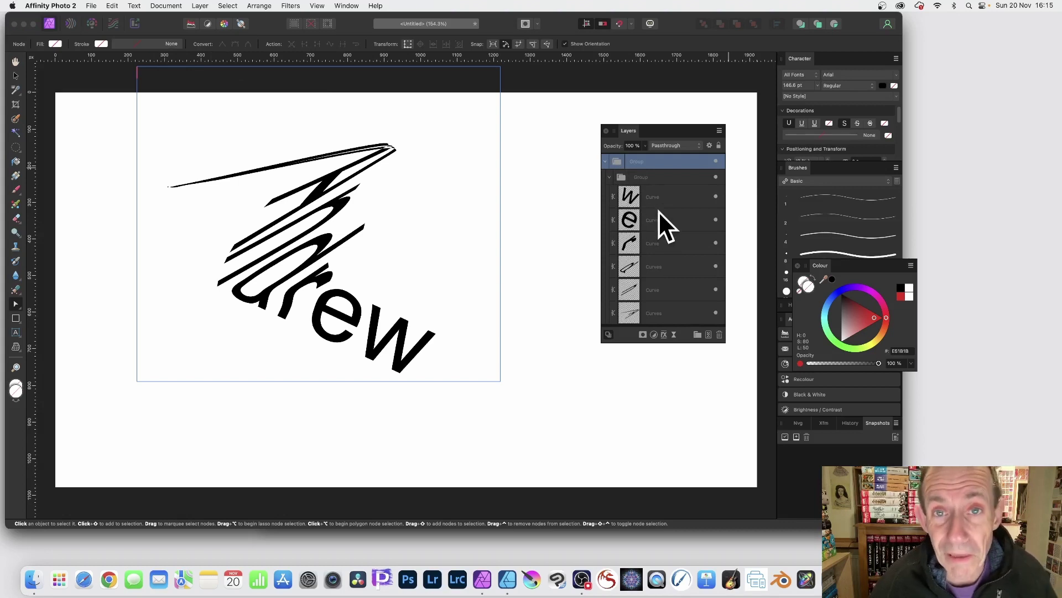
pyautogui.press('super+z')
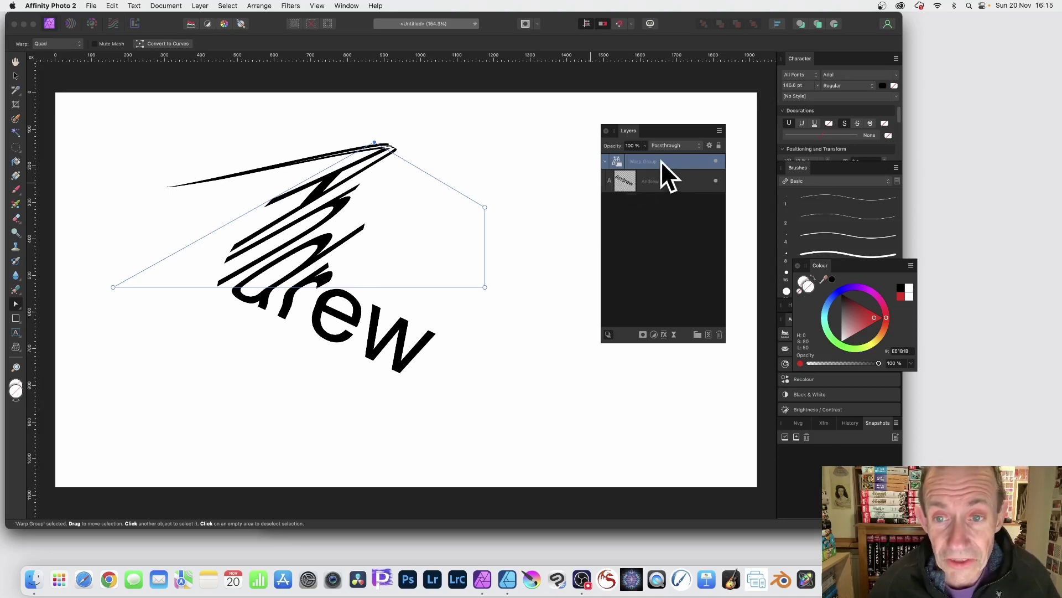
# Step: Drag the Quad warp's top corner back left so Andrew stands nearly upright again
pyautogui.click(91, 6)
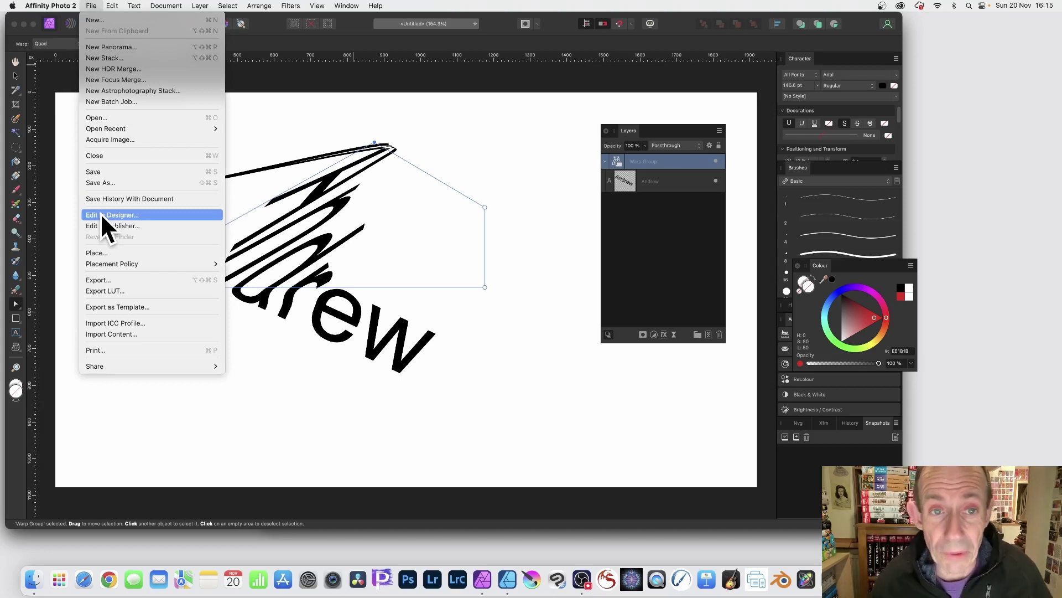
pyautogui.click(364, 29)
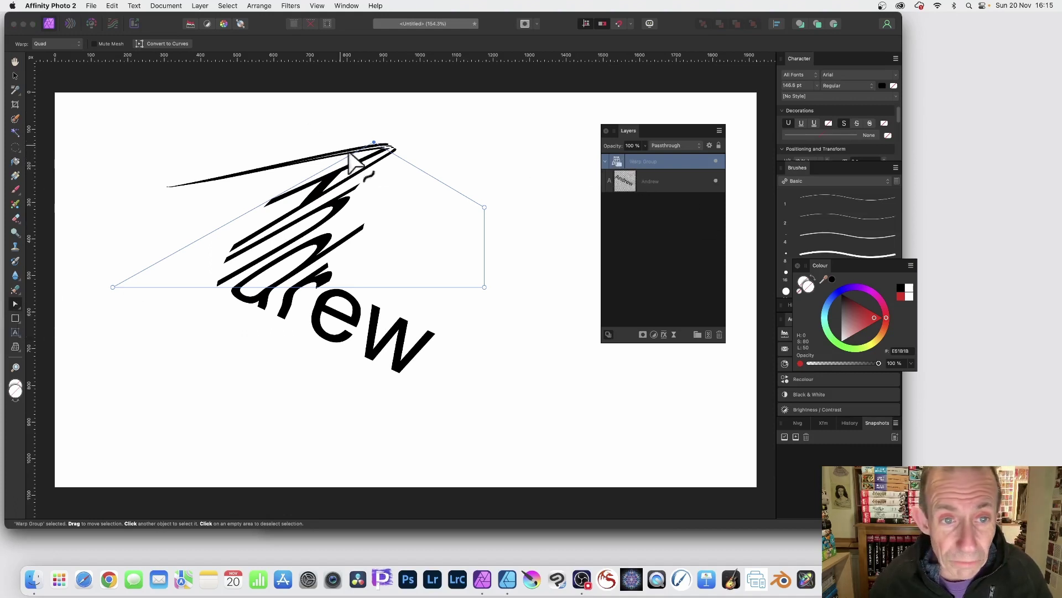
pyautogui.moveTo(370, 134); pyautogui.dragTo(217, 118)
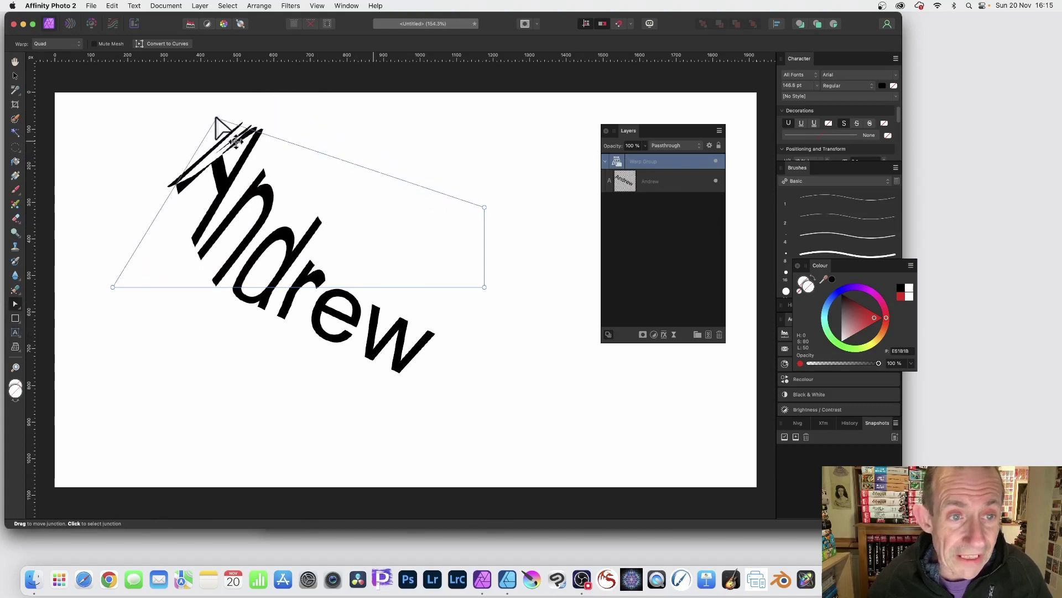
# Step: Add three mesh junctions inside the warp, creating extra rows and columns
pyautogui.click(316, 186)
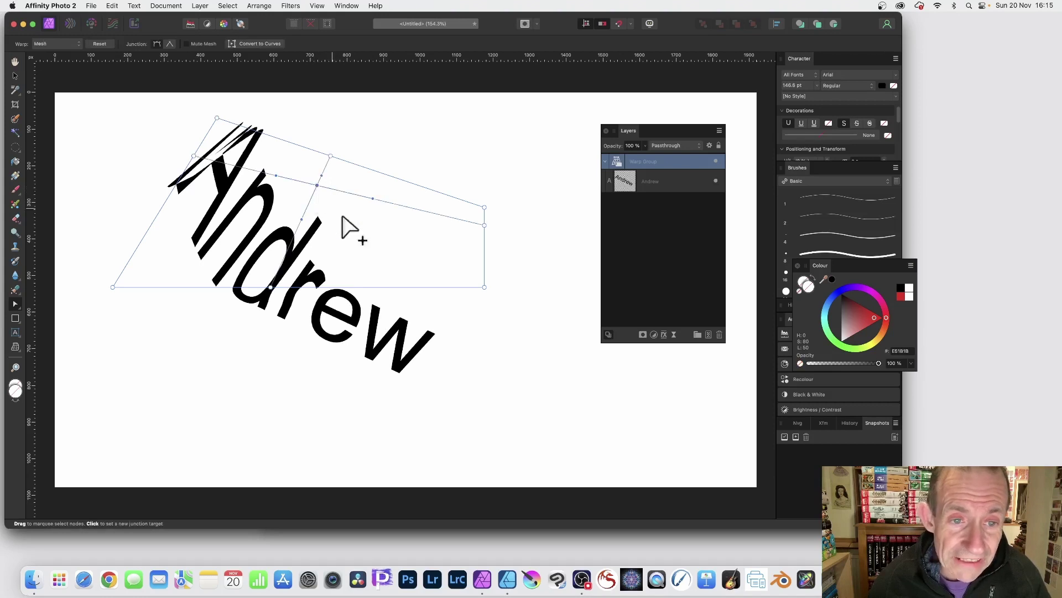
pyautogui.click(402, 232)
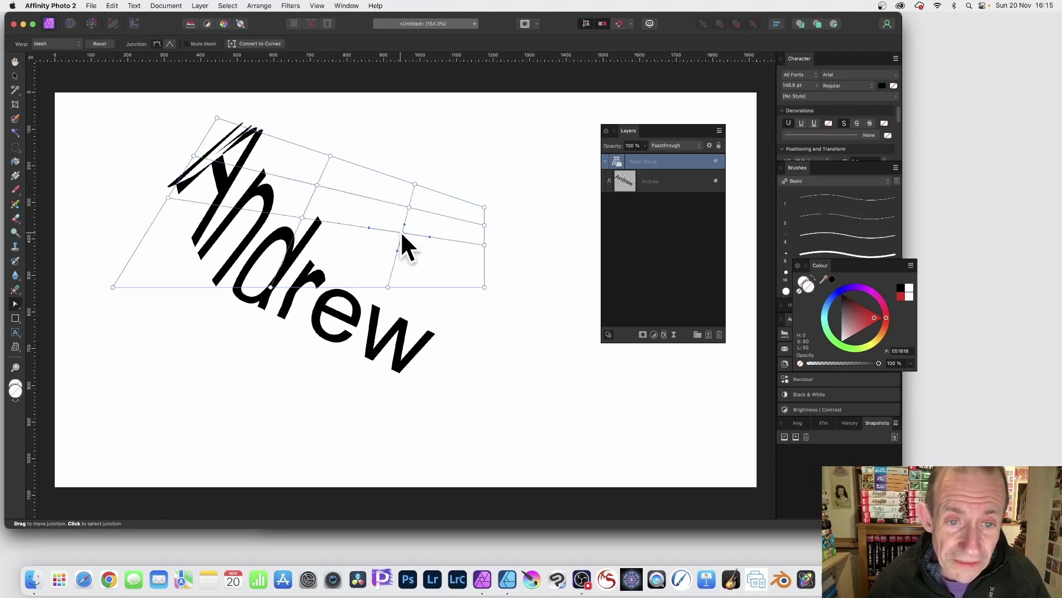
pyautogui.click(348, 248)
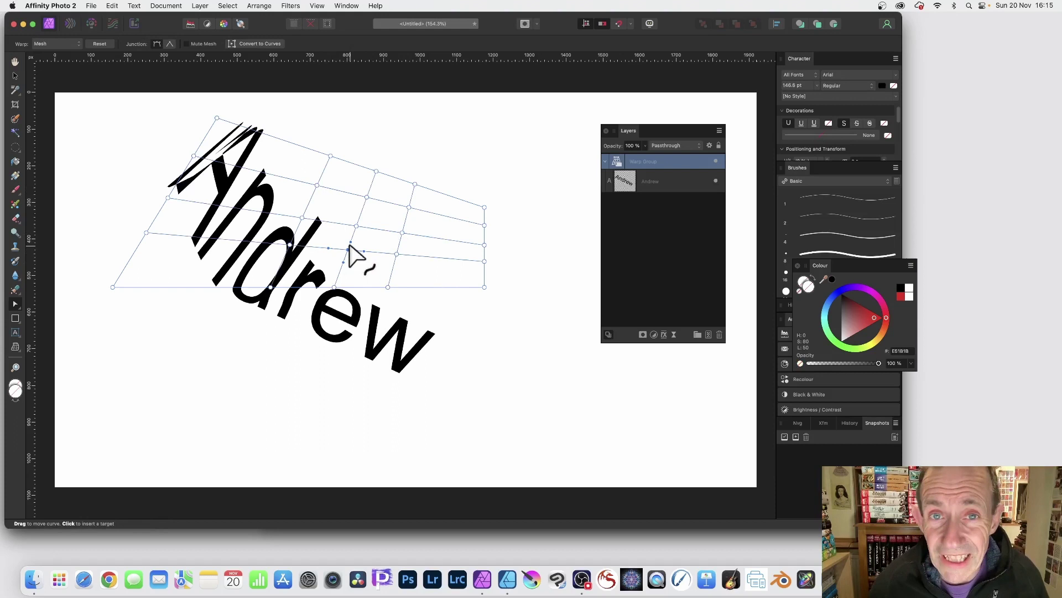
# Step: Shift a right-side mesh junction slightly to further distort Andrew
pyautogui.click(319, 7)
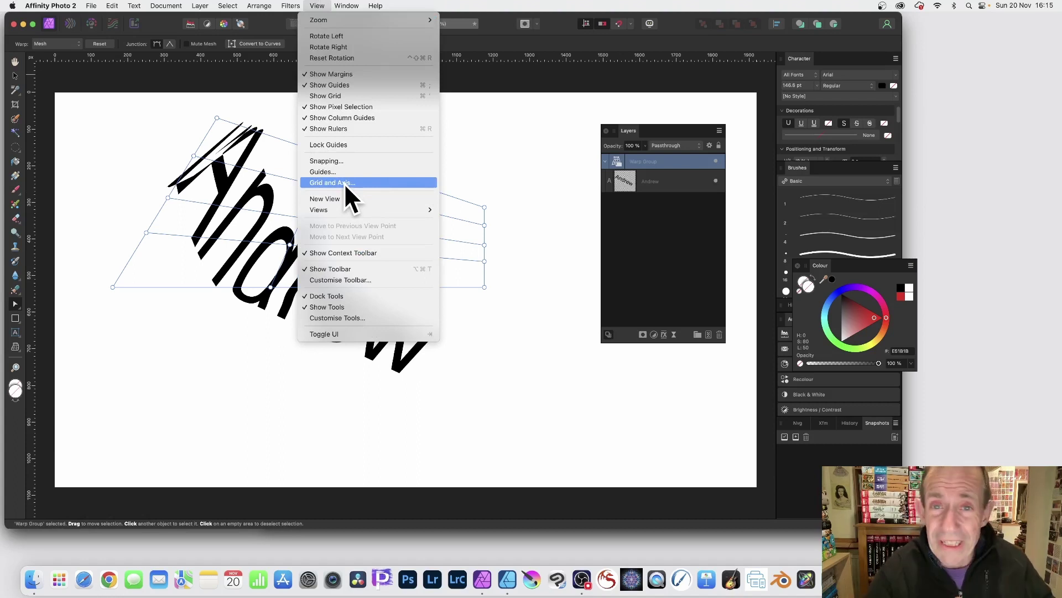
pyautogui.click(555, 28)
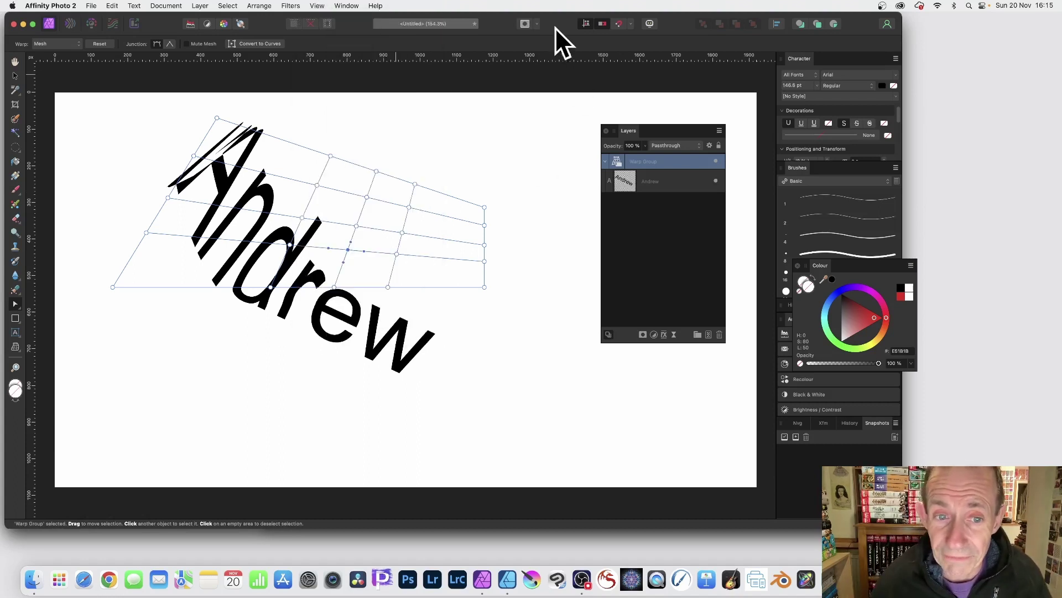
pyautogui.click(410, 211)
pyautogui.moveTo(410, 212); pyautogui.dragTo(406, 224)
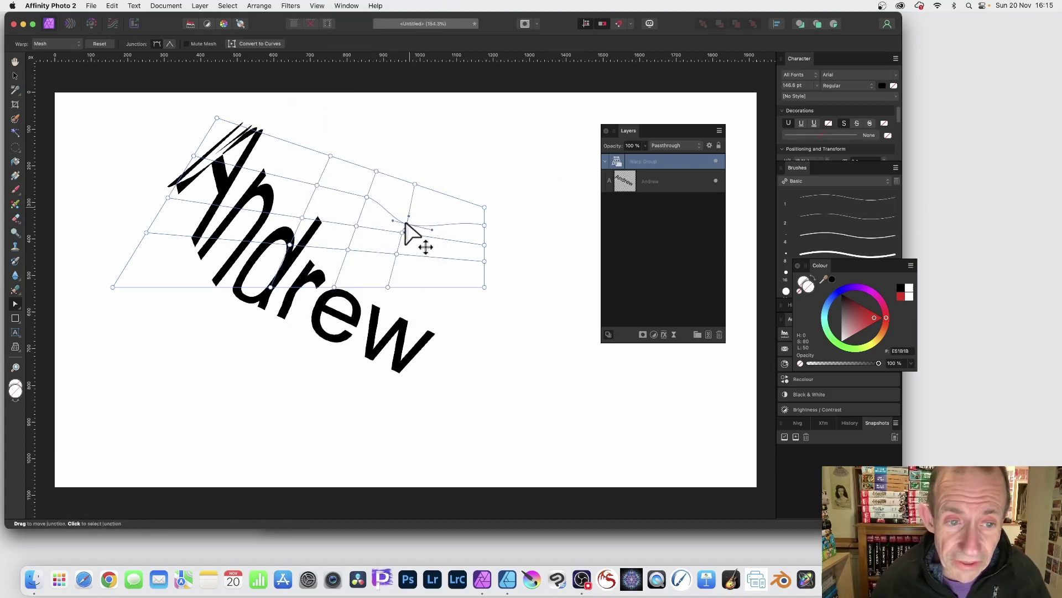
# Step: Drag a mesh junction to twist Andrew's opening letters into wavy streaks, then select the Andrew layer
pyautogui.moveTo(291, 245)
pyautogui.mouseDown()
pyautogui.moveTo(280, 274)
pyautogui.moveTo(236, 268)
pyautogui.moveTo(213, 252)
pyautogui.moveTo(304, 249)
pyautogui.moveTo(308, 230)
pyautogui.moveTo(285, 196)
pyautogui.mouseUp()
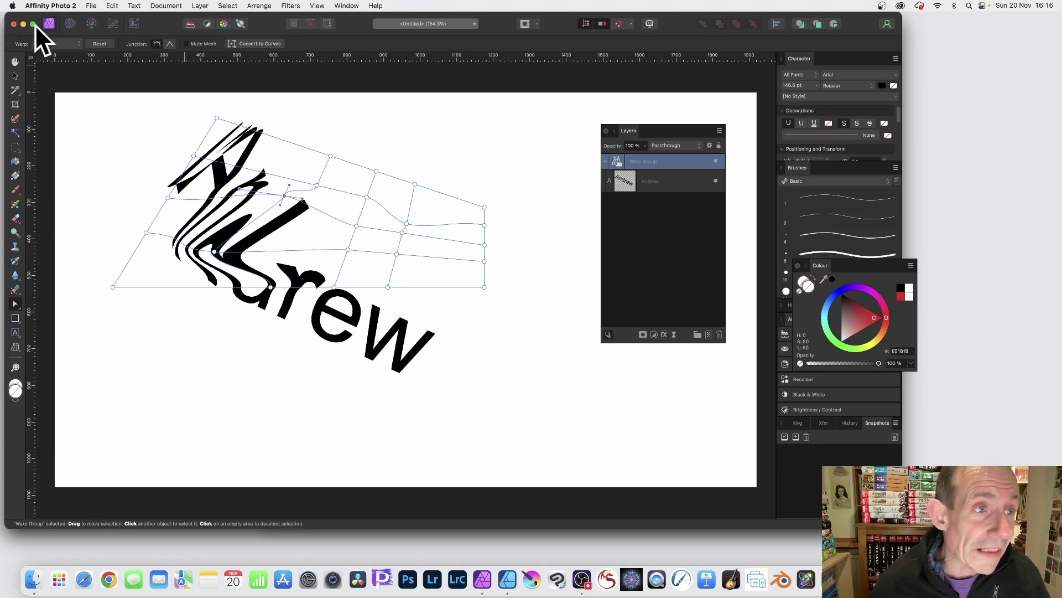
pyautogui.click(661, 183)
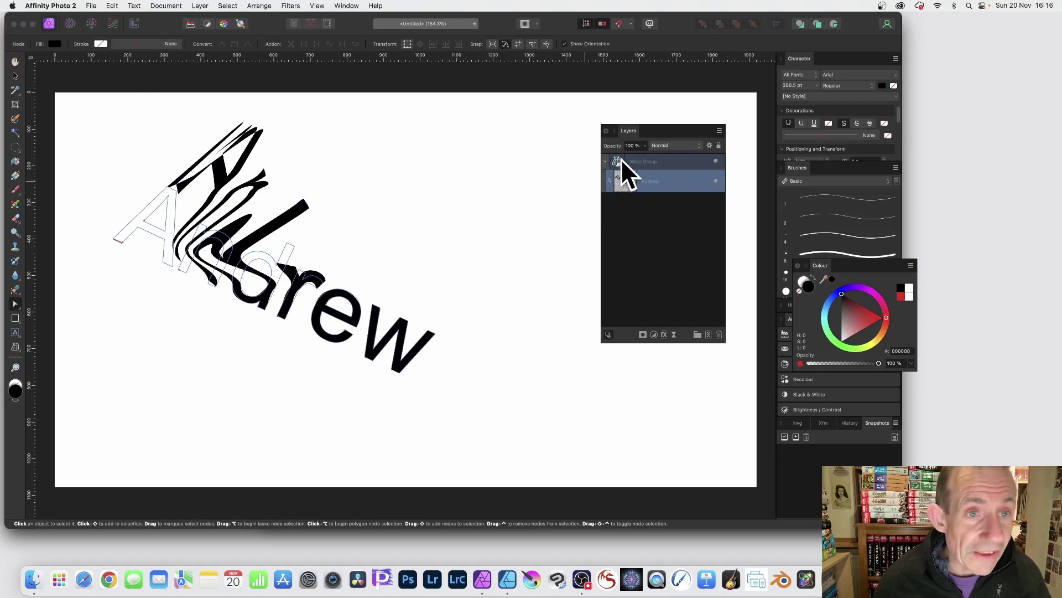